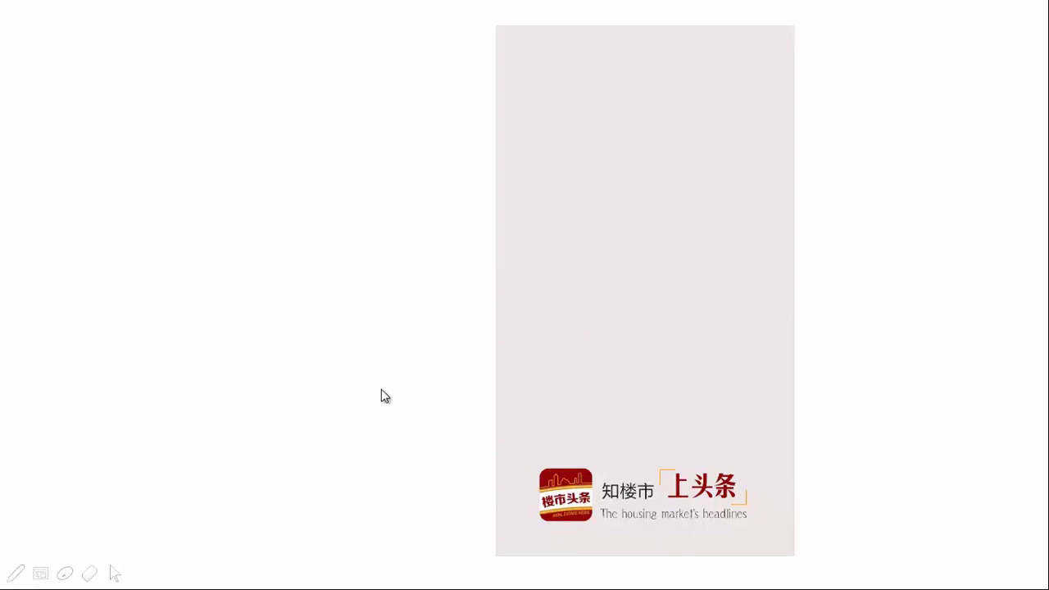
Switch to Photoshop with the 启动页.psd document and select the 矩形 1 background shape layer
key("alt+Tab")
key("alt+Tab")
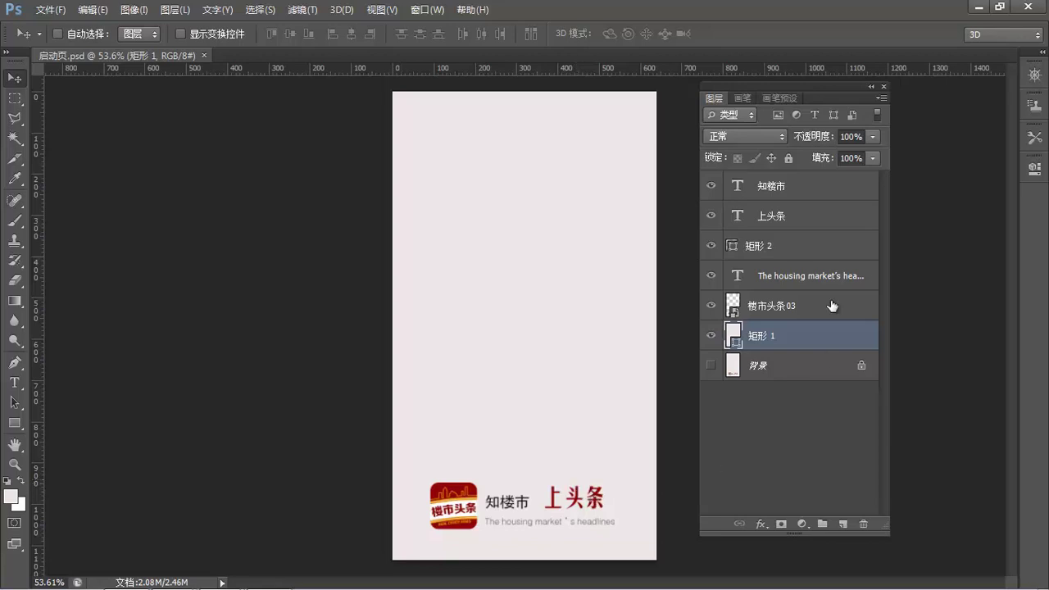
left_click(807, 192)
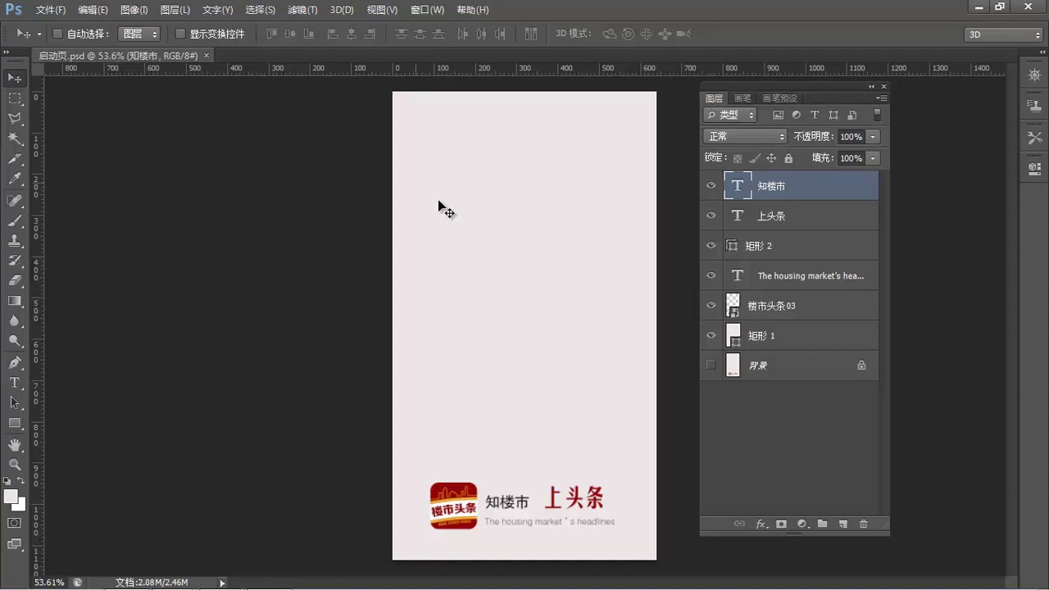
left_click(794, 346)
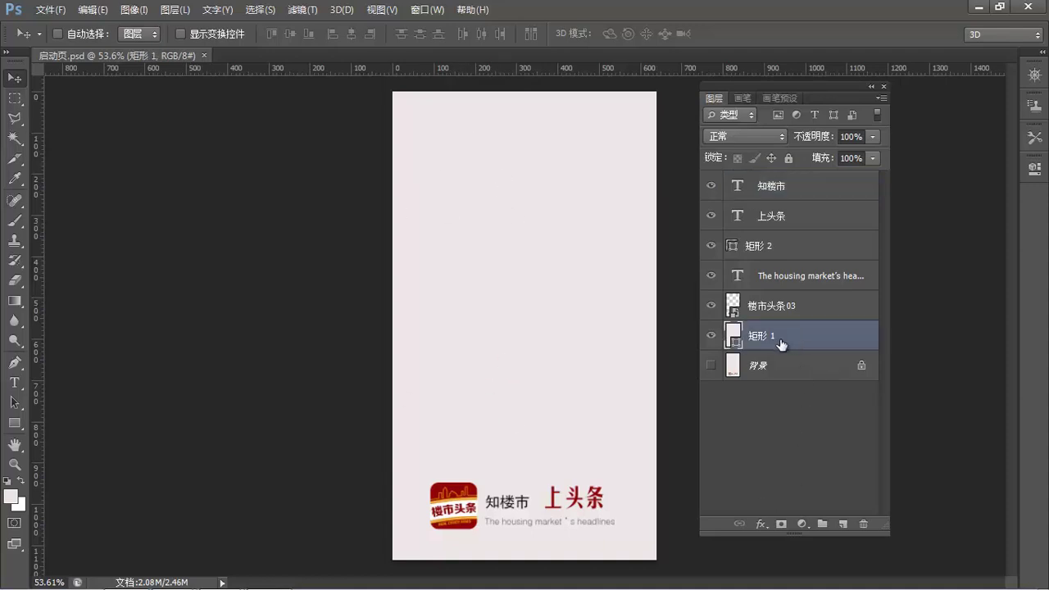
double_click(734, 340)
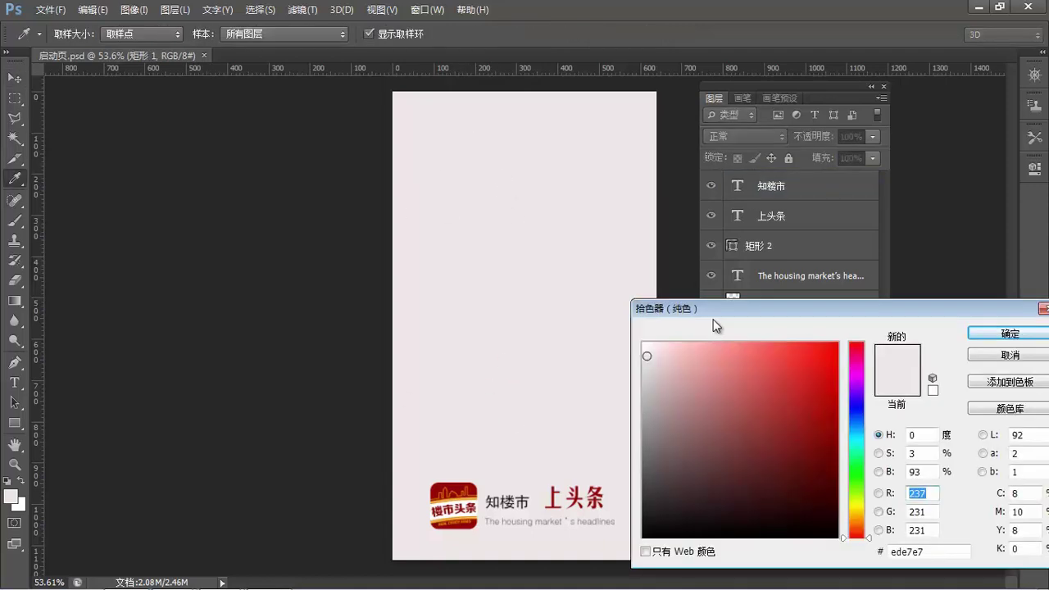
left_click_drag(712, 316, 747, 299)
left_click(696, 329)
mouse_move(697, 329)
left_mouse_down()
mouse_move(684, 361)
mouse_move(702, 338)
left_mouse_up()
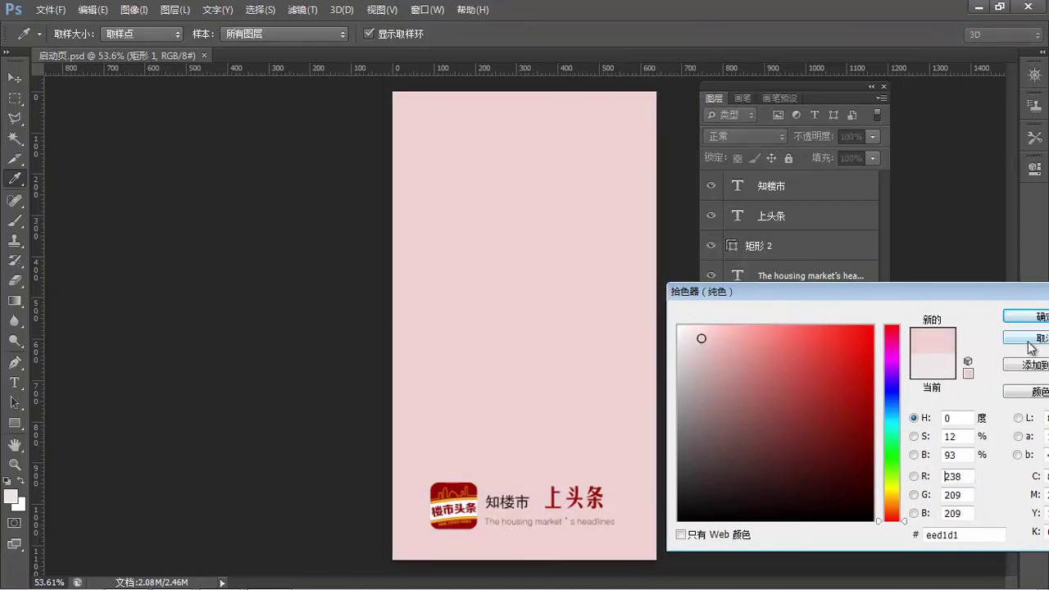
left_click(1029, 344)
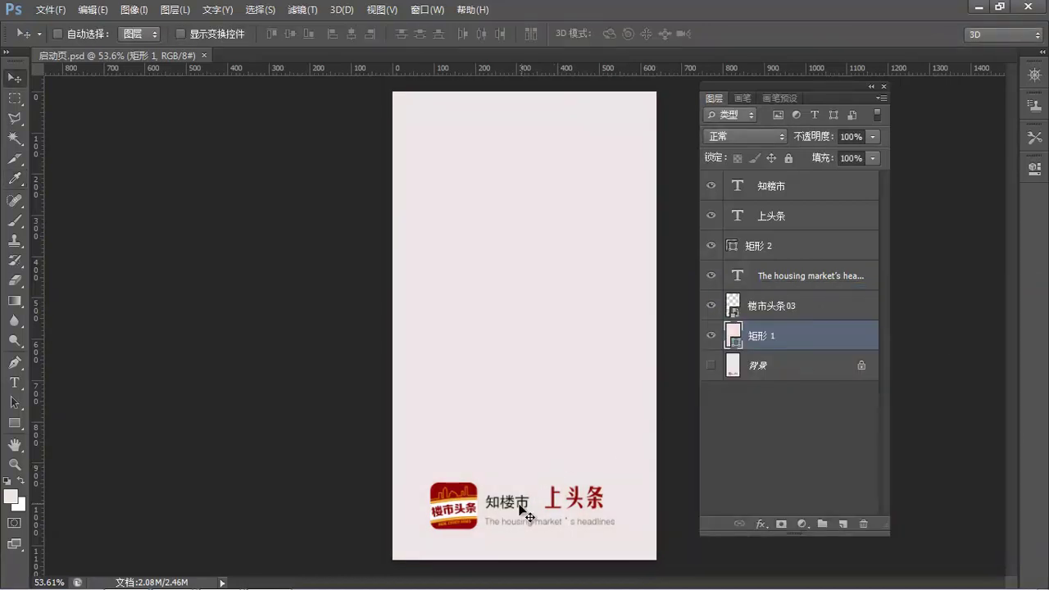
Select the 楼市头条03 app icon layer beside the slogan near the bottom of the page
scroll(499, 509, "up", 3)
left_click_drag(520, 454, 462, 354)
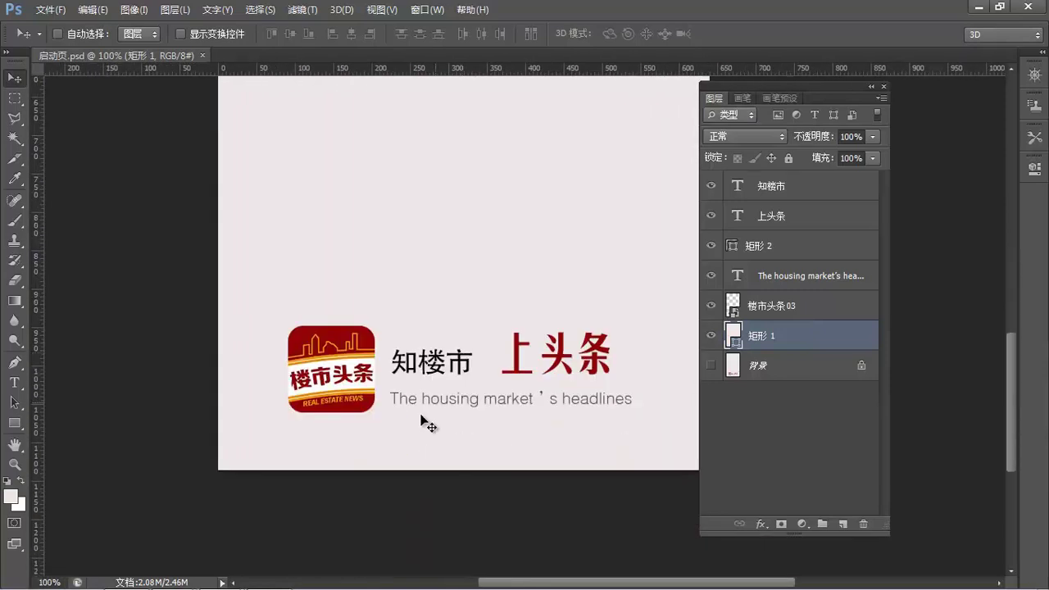
left_click(337, 371, "ctrl")
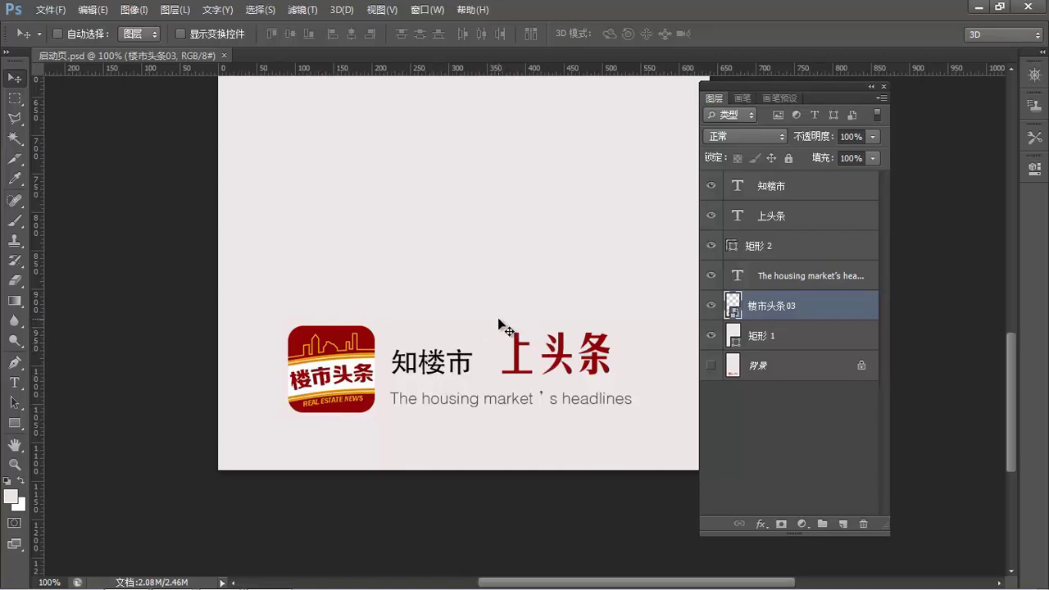
left_click_drag(524, 366, 509, 398)
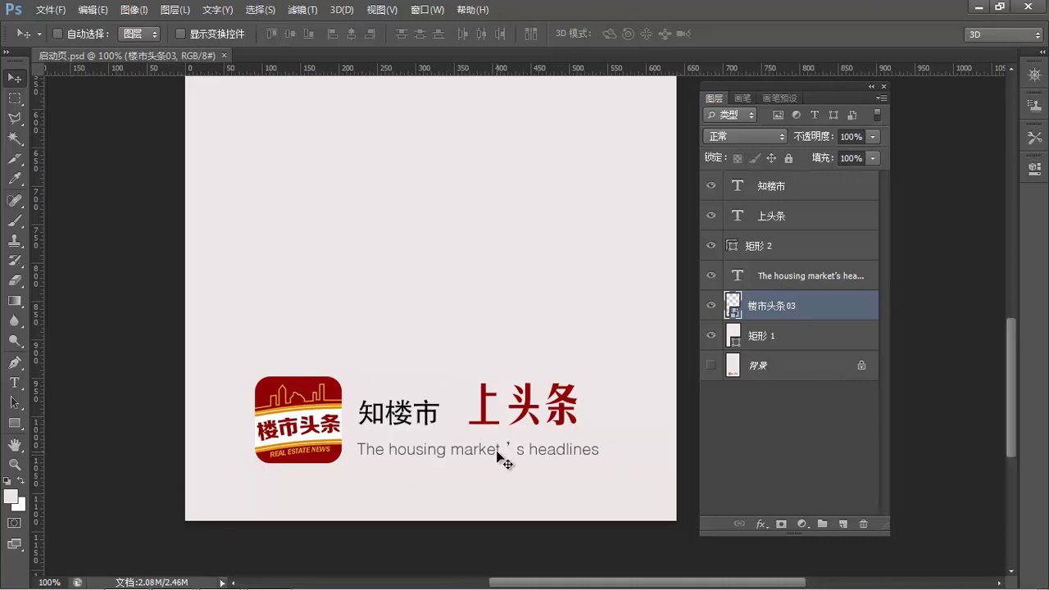
Tighten the character spacing around the apostrophe in the tagline "The housing market's headlines"
key("t")
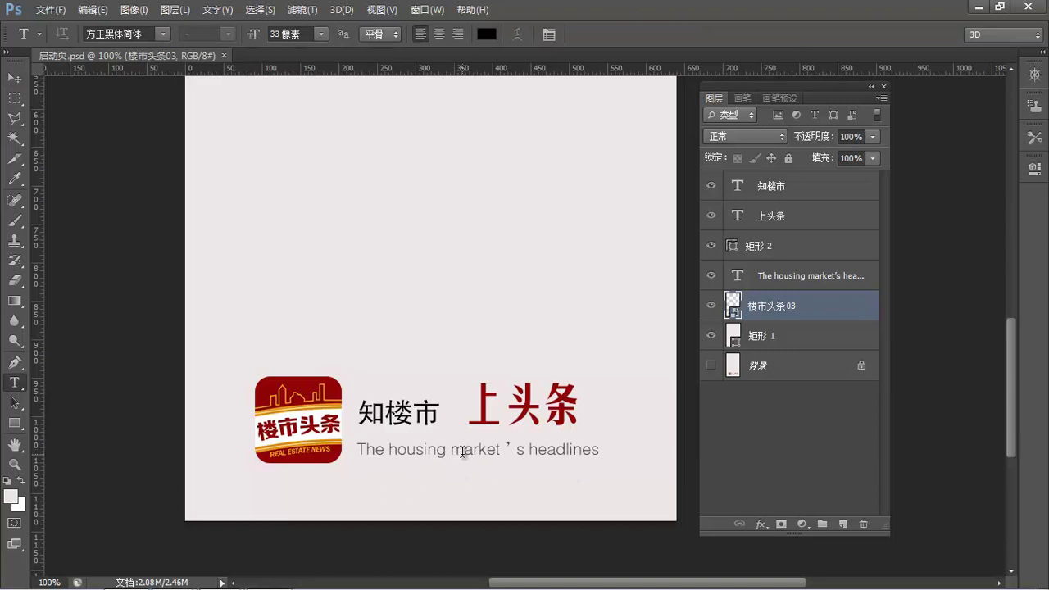
double_click(506, 449)
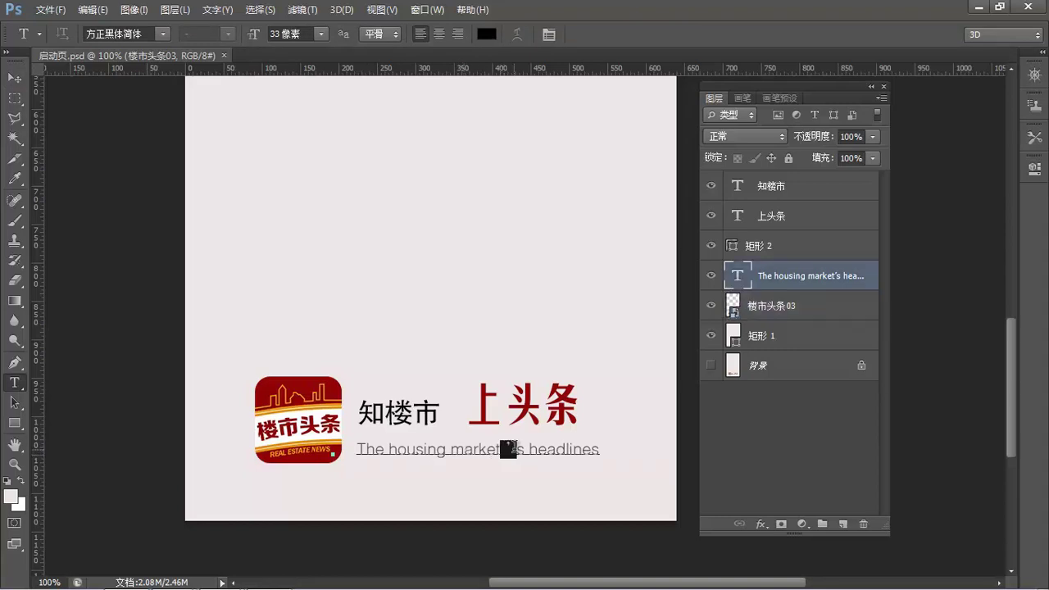
type("’")
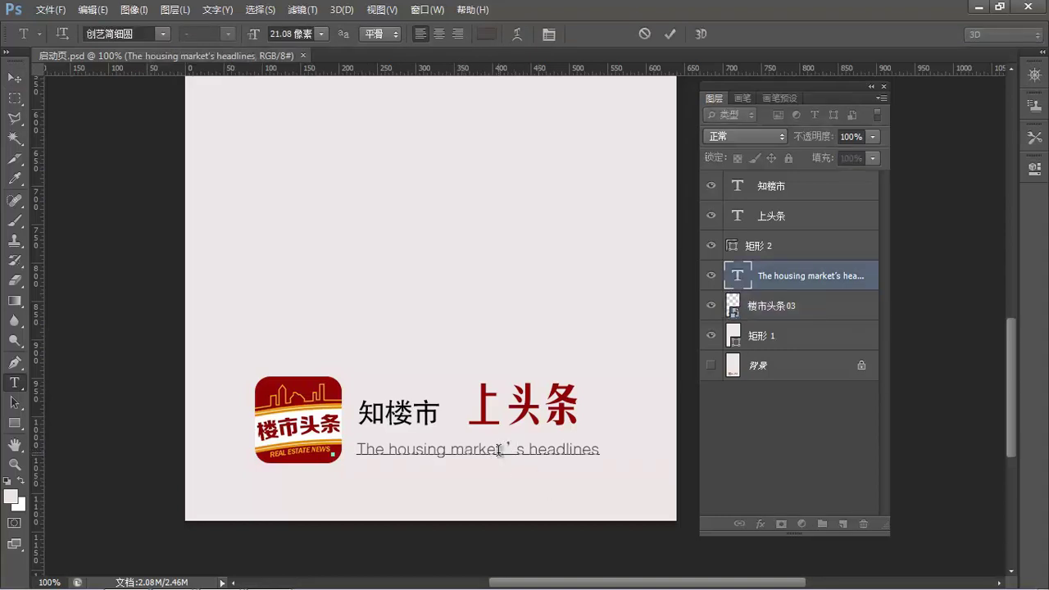
left_click_drag(495, 449, 516, 449)
key("ctrl+alt+Left")
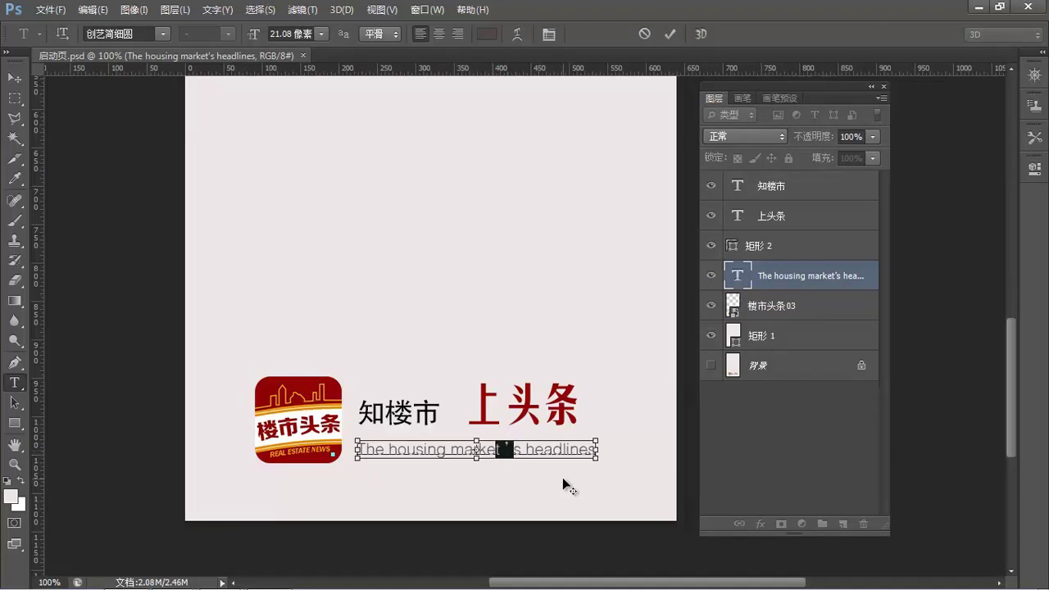
key("ctrl+alt+Left")
key("ctrl+alt+Left")
key("ctrl+alt+Left")
key("ctrl+alt+Left")
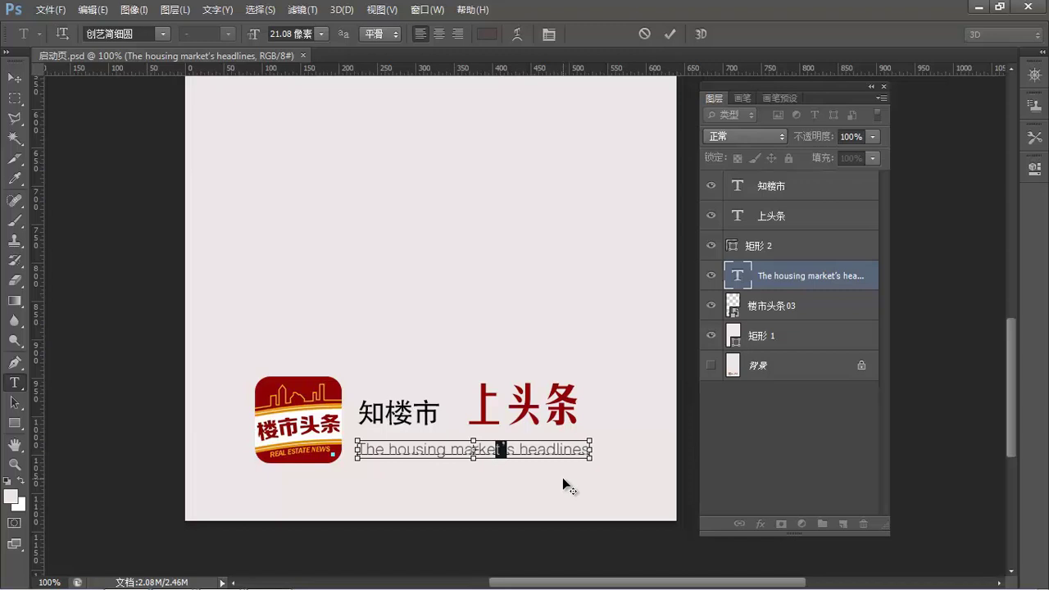
left_click(513, 449)
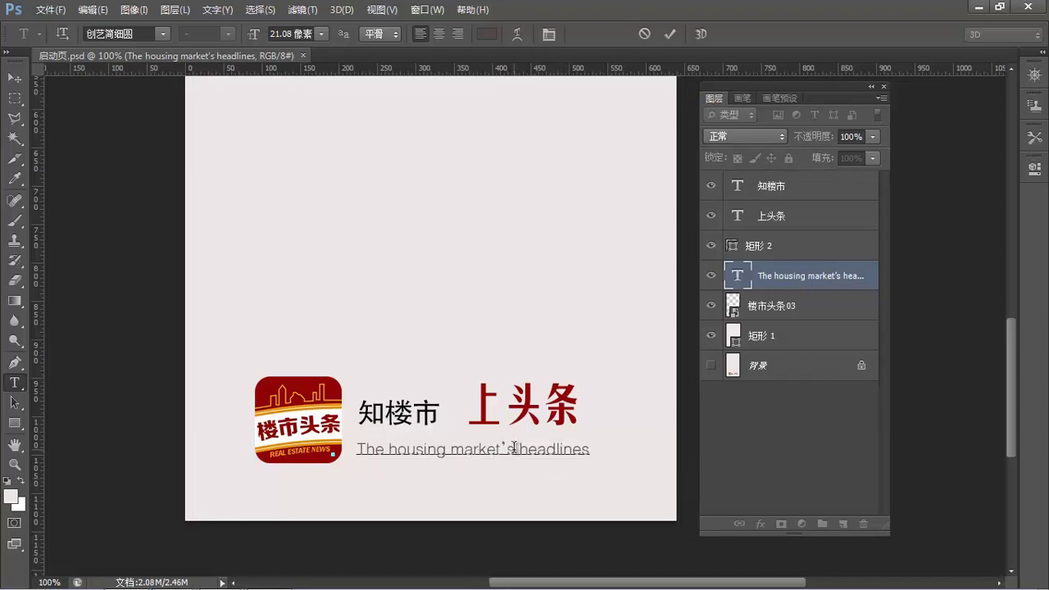
key("ctrl+Return")
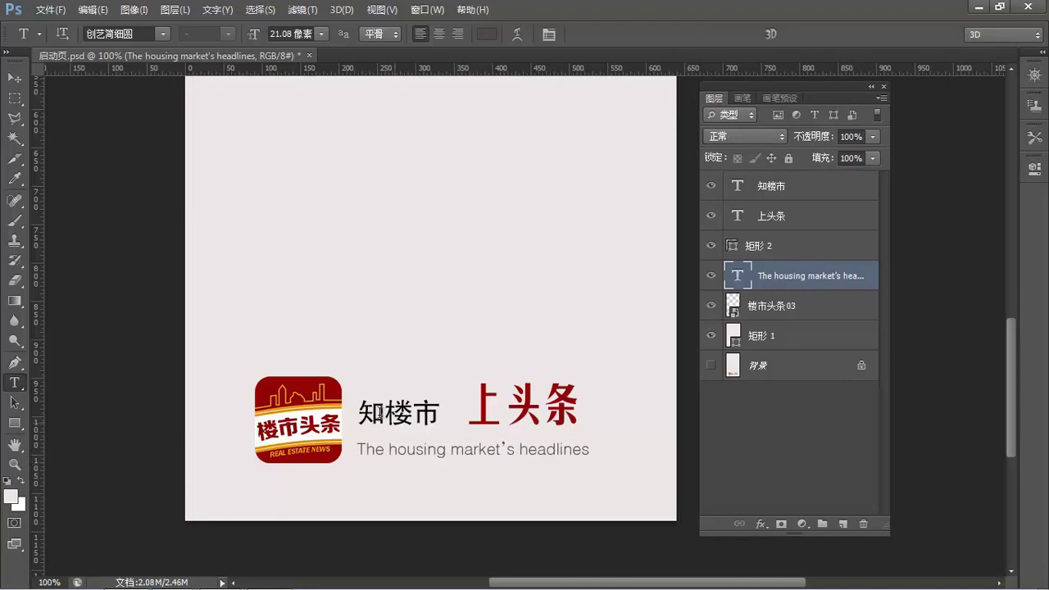
Draw a thin vertical rectangle 2 px wide and 26 px high at the upper left of the 上头条 text
left_click(461, 372, "ctrl")
left_click_drag(467, 408, 403, 360)
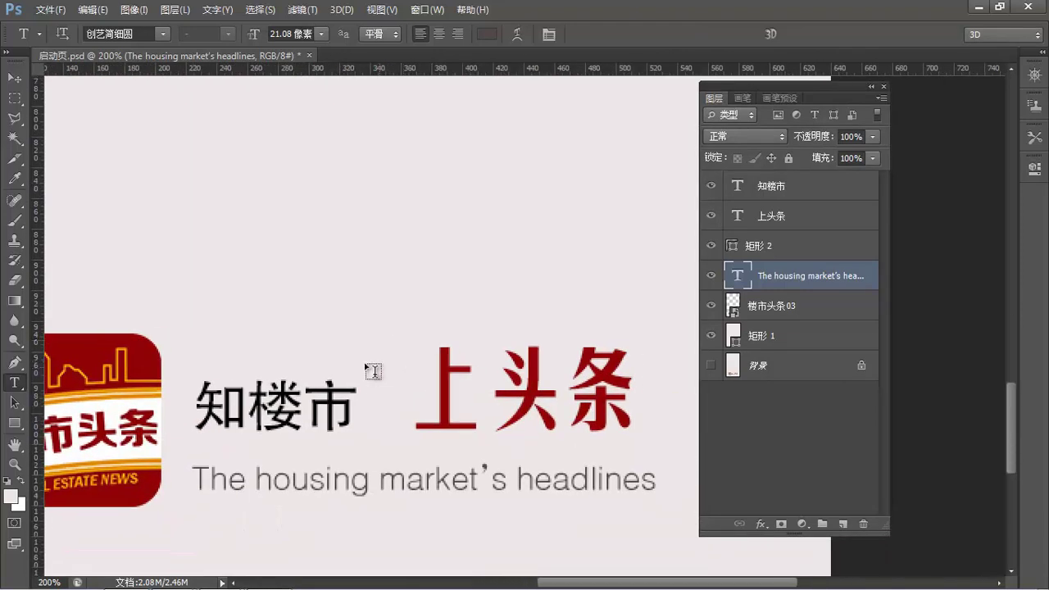
key("u")
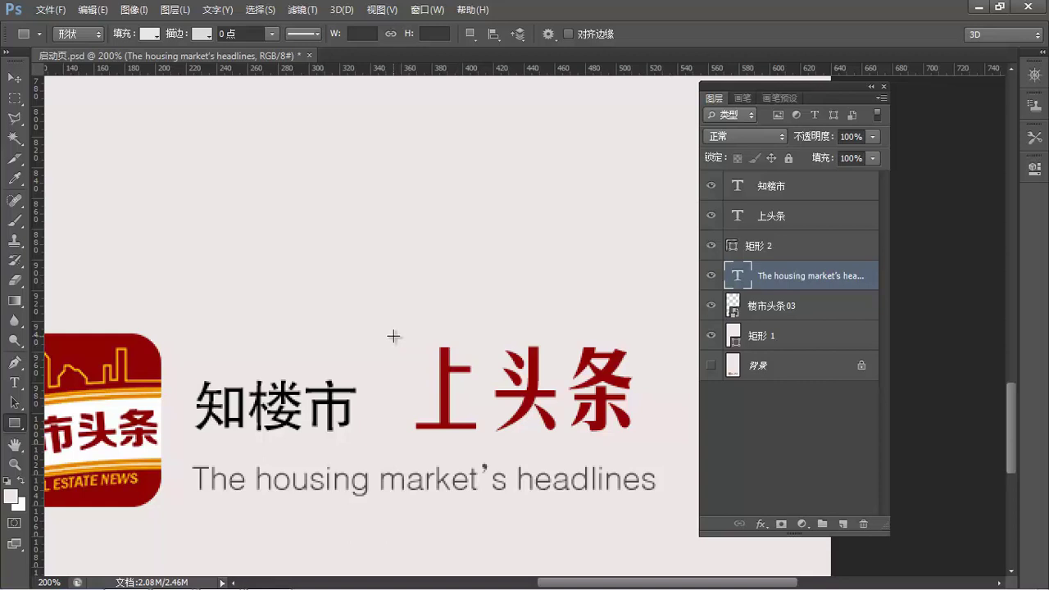
left_click_drag(394, 336, 397, 377)
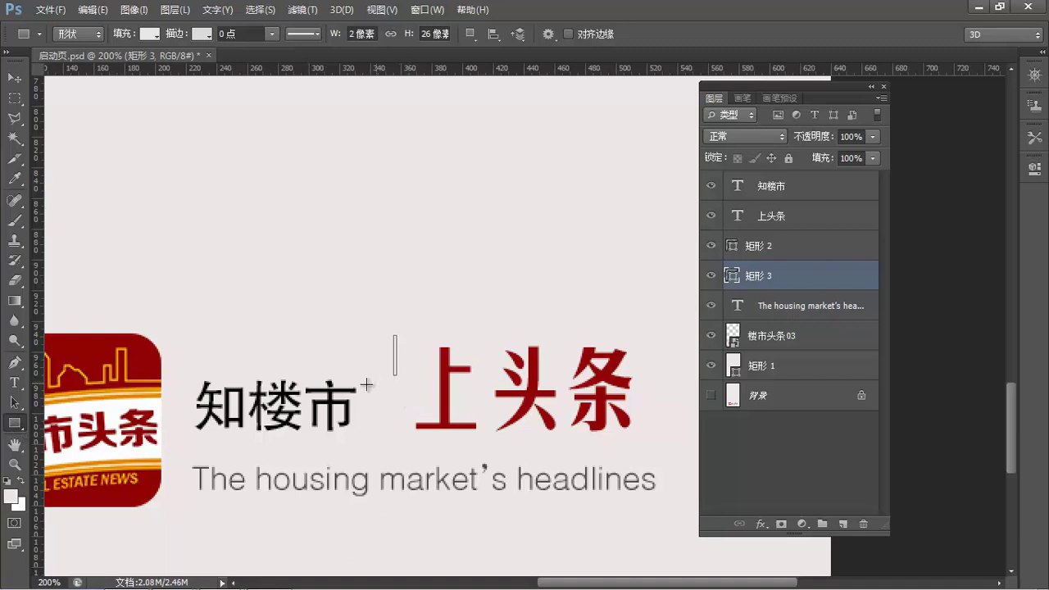
Fill the thin vertical bar with the orange ff7d00 sampled from the app icon
left_click(148, 35)
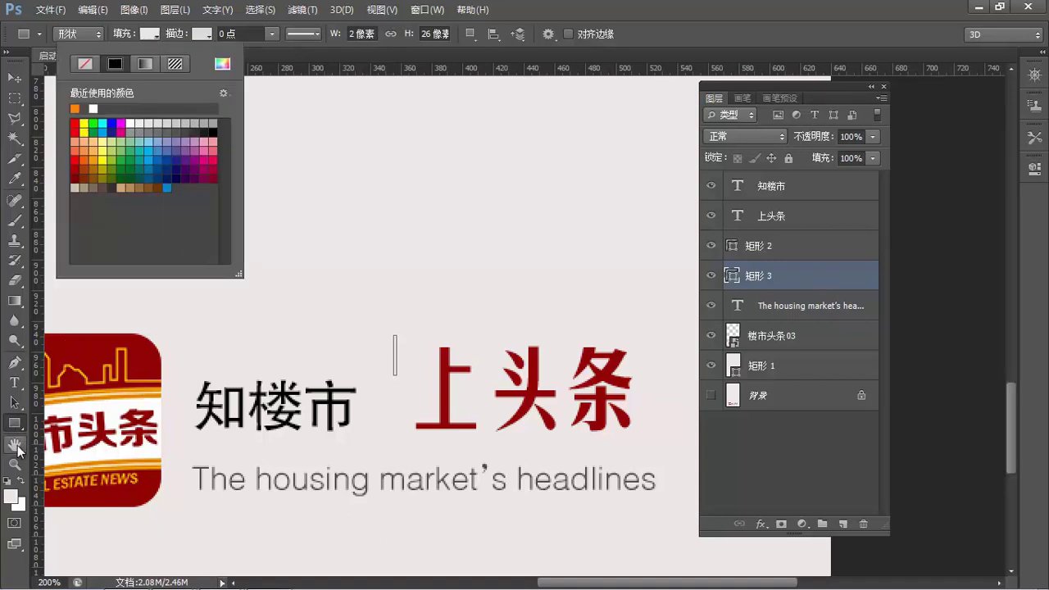
left_click(221, 65)
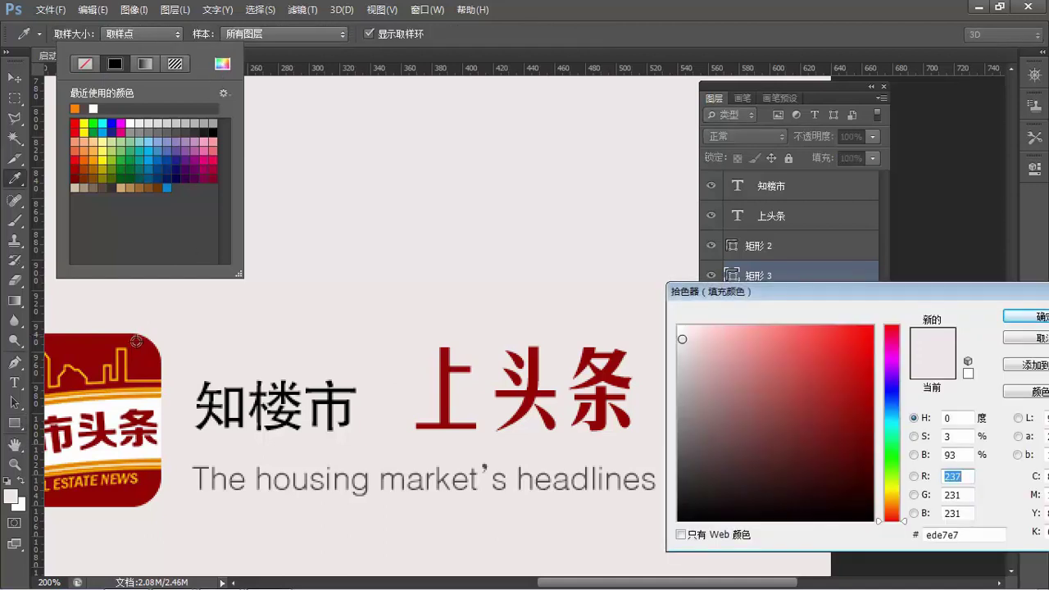
left_click(127, 359)
left_click(127, 359)
left_click_drag(844, 344, 915, 309)
left_click(1028, 320)
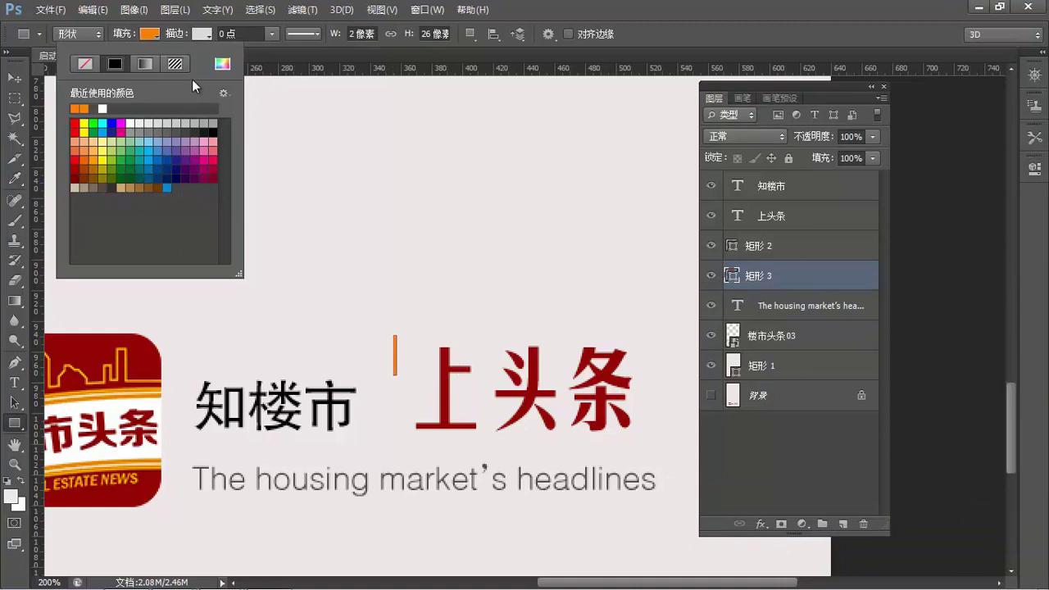
Shift the vertical bar's fill hue to a yellower orange, ffae00
left_click(149, 33)
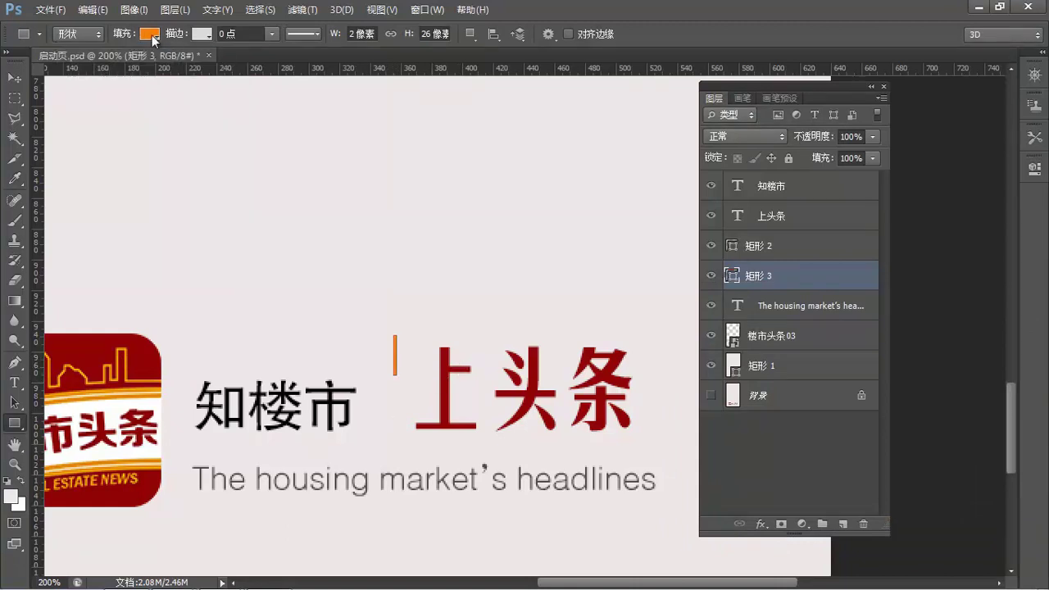
left_click(151, 35)
left_click(222, 63)
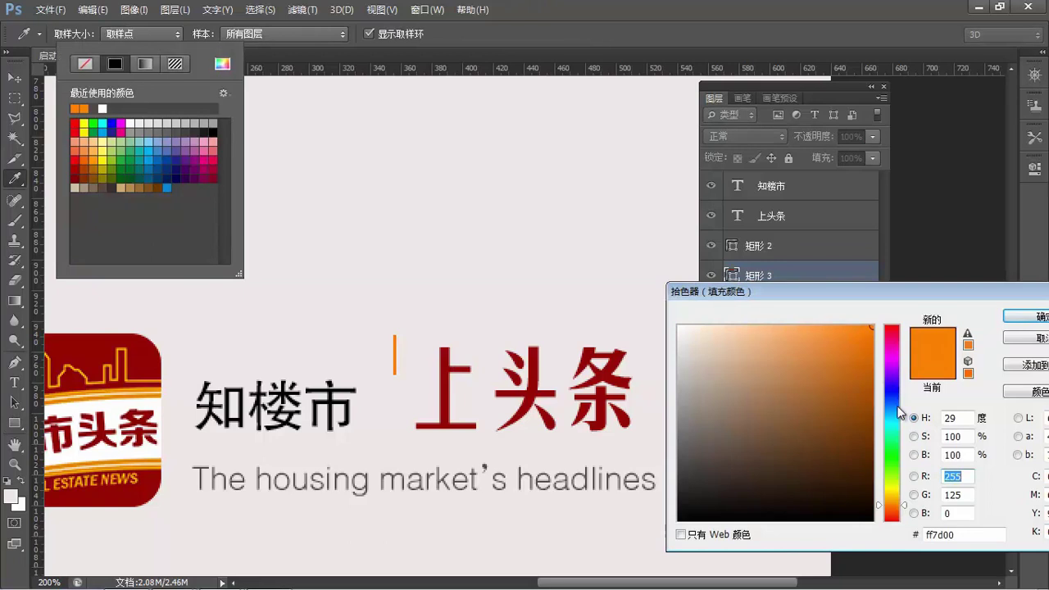
left_click_drag(905, 506, 904, 499)
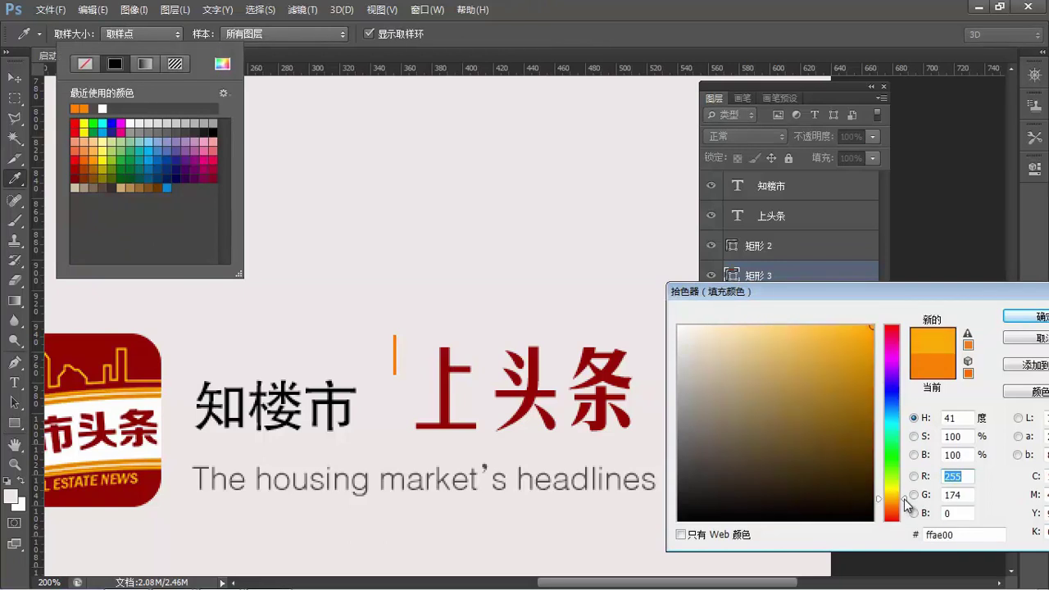
left_click(1026, 316)
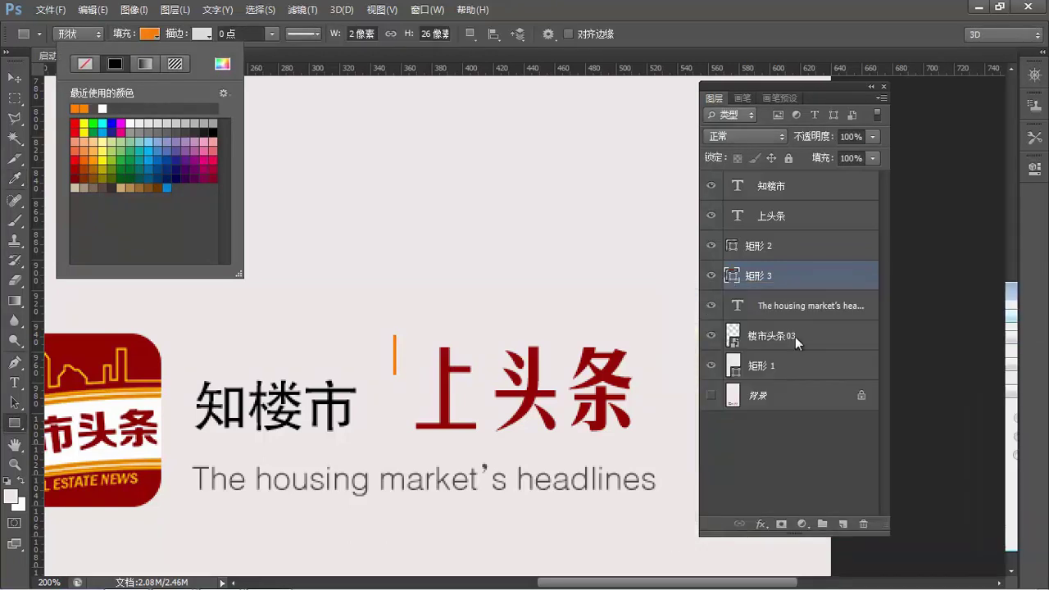
Duplicate the vertical bar inside the 矩形 3 shape and rotate the copy 90 degrees clockwise
key("ctrl+space")
left_click(406, 346, "ctrl")
left_click_drag(405, 346, 393, 358)
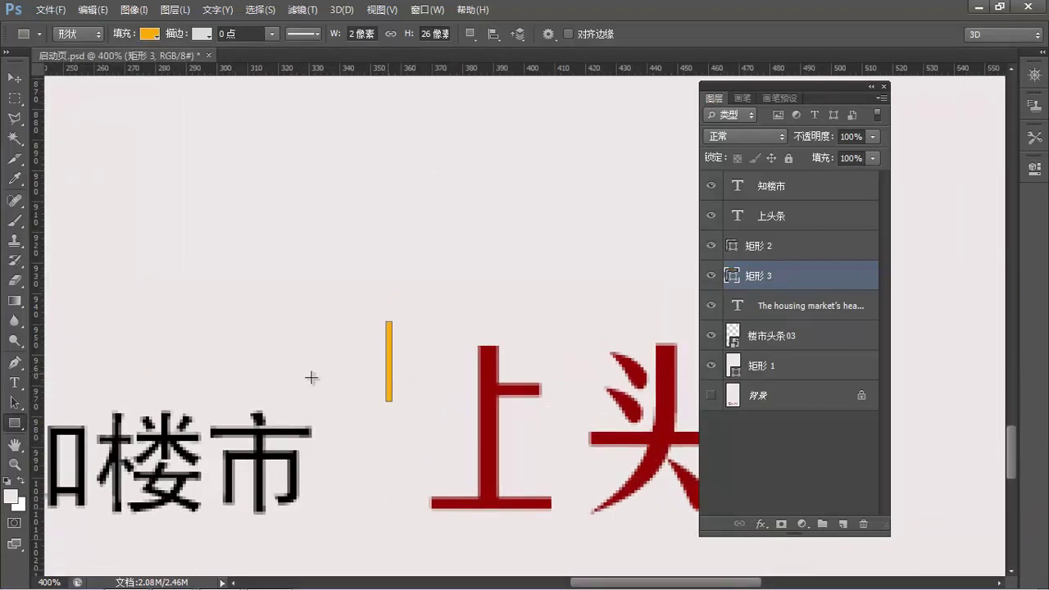
left_click(14, 402)
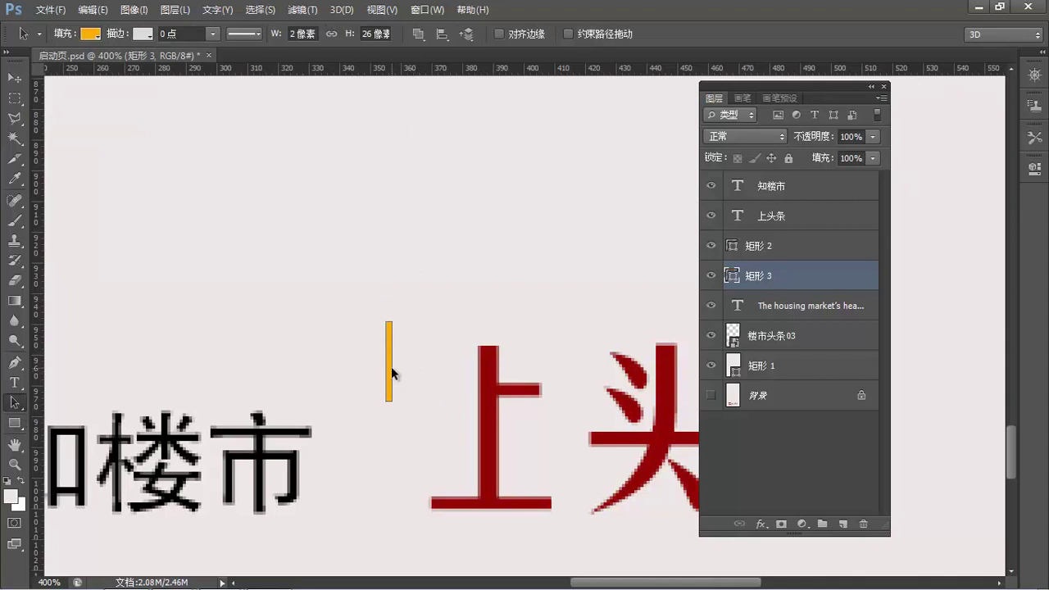
left_click_drag(389, 362, 404, 369)
key("ctrl+t")
right_click(405, 350)
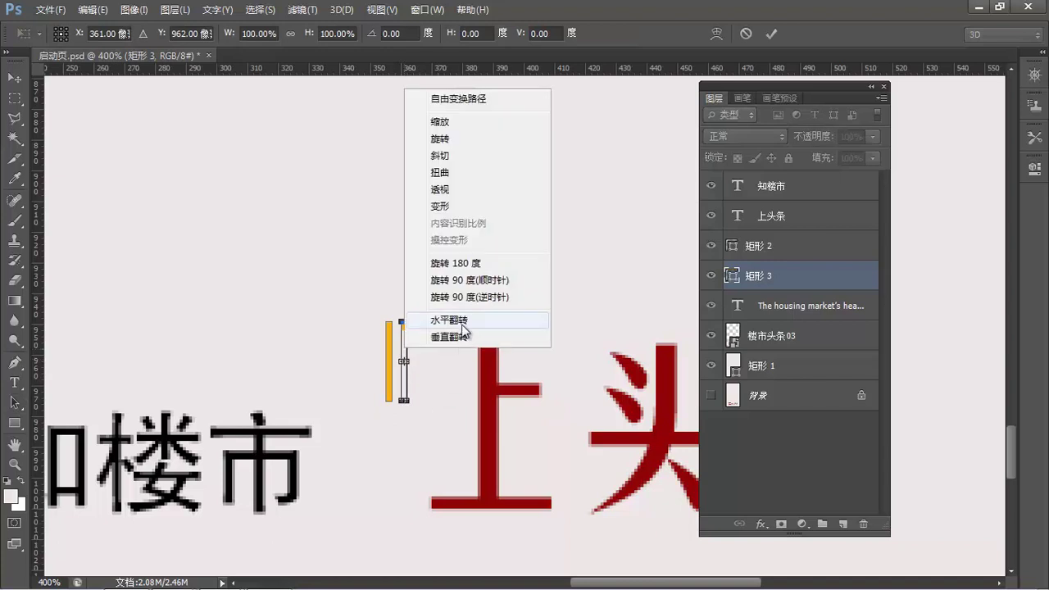
left_click(465, 280)
key("a")
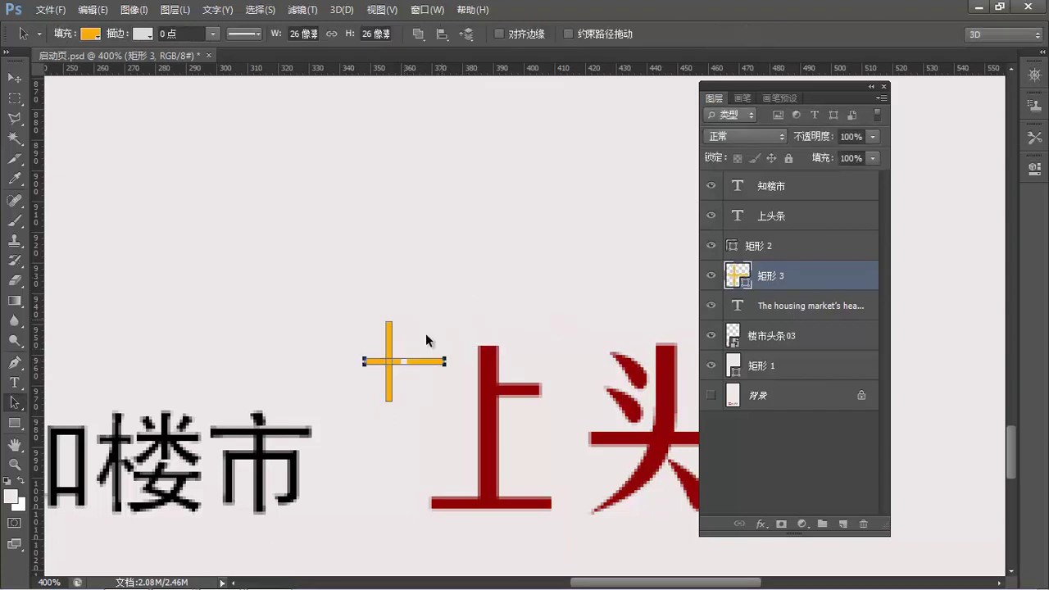
Move the horizontal bar to the upper end of the vertical bar to form a corner bracket beside the 上头条 text
left_click_drag(415, 359, 436, 332)
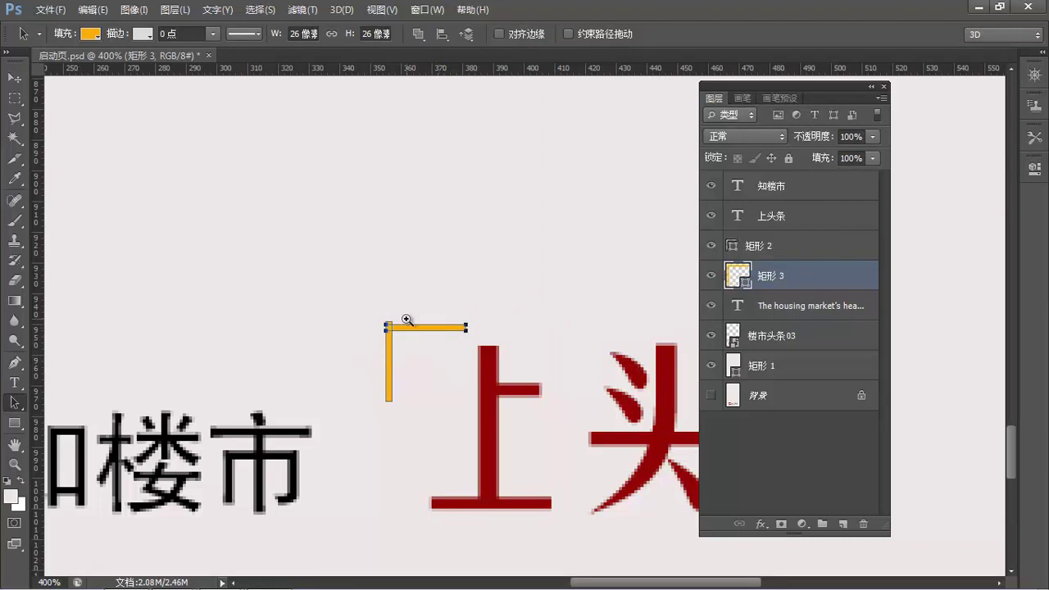
left_click(408, 319, "ctrl")
left_click(449, 376, "ctrl")
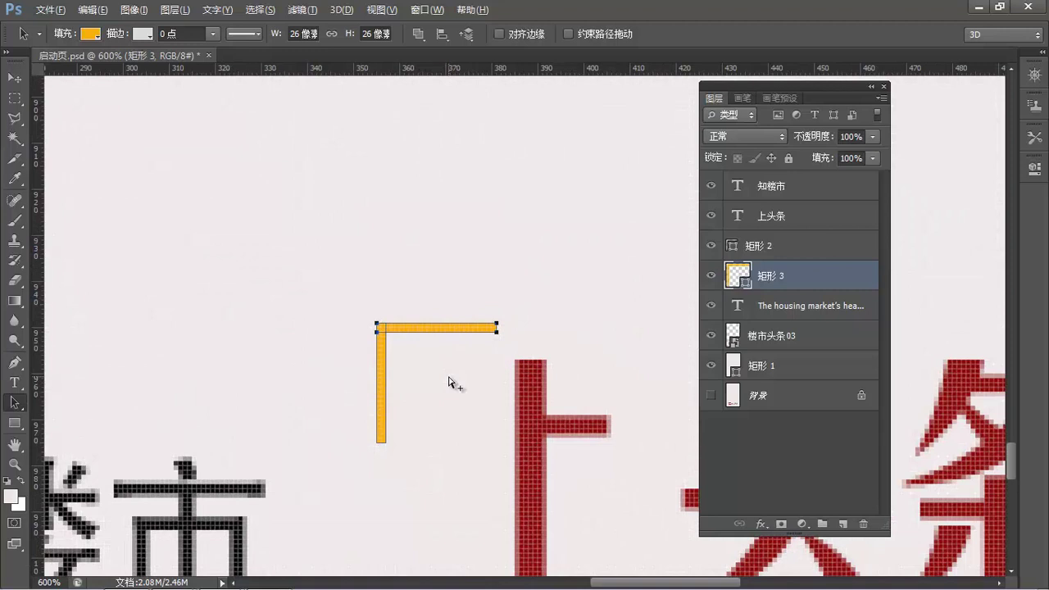
scroll(448, 374, "down", 4)
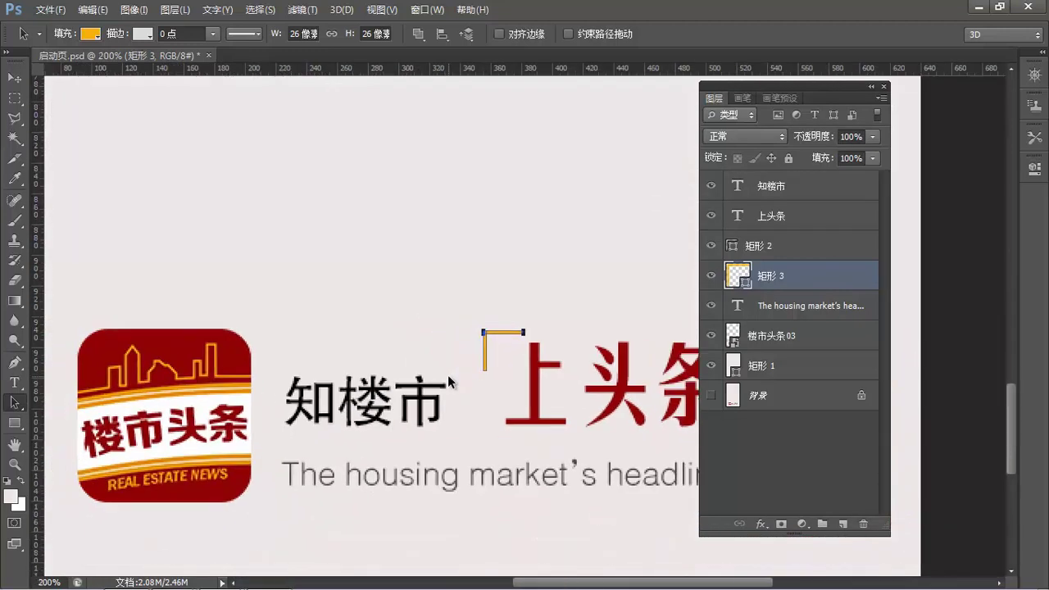
left_click_drag(498, 375, 366, 318)
key("v")
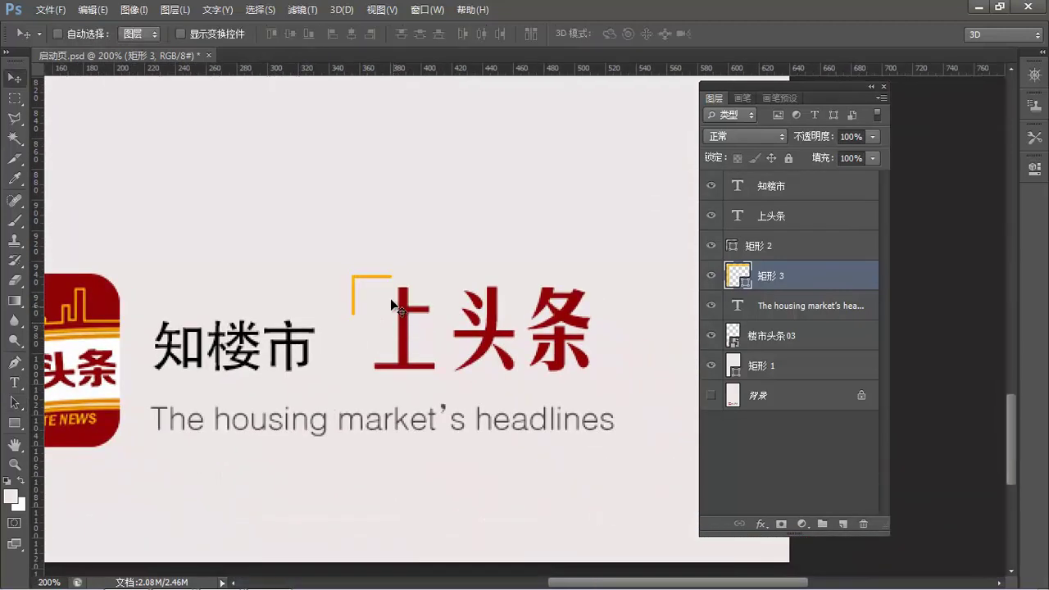
left_click_drag(453, 326, 384, 306)
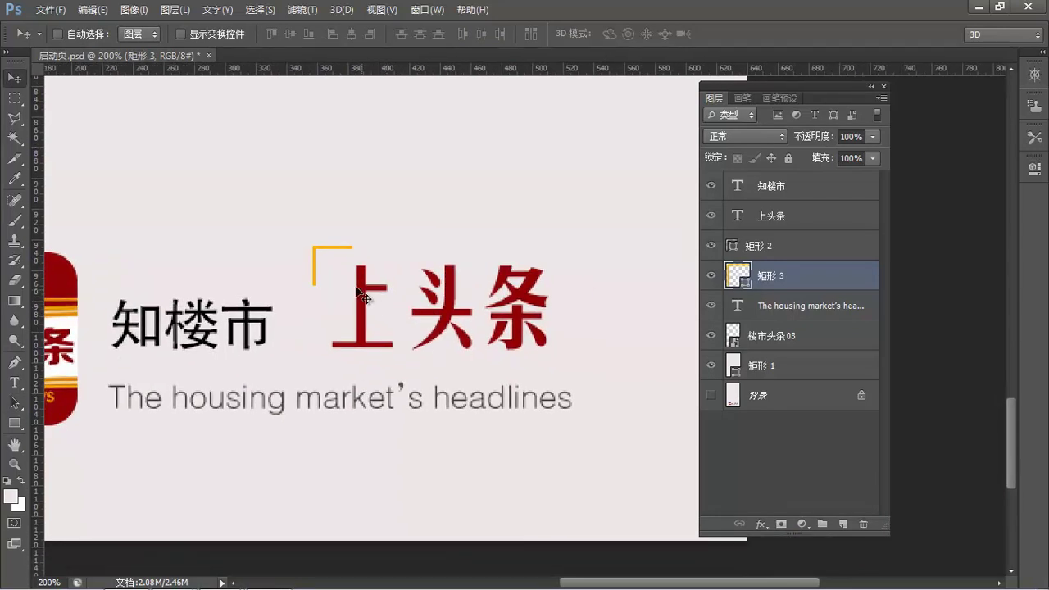
Duplicate the 矩形 3 corner bracket near the lower end of 上头条 and flip the copy horizontally and vertically
left_click_drag(328, 270, 583, 383)
key("ctrl+j")
key("ctrl+t")
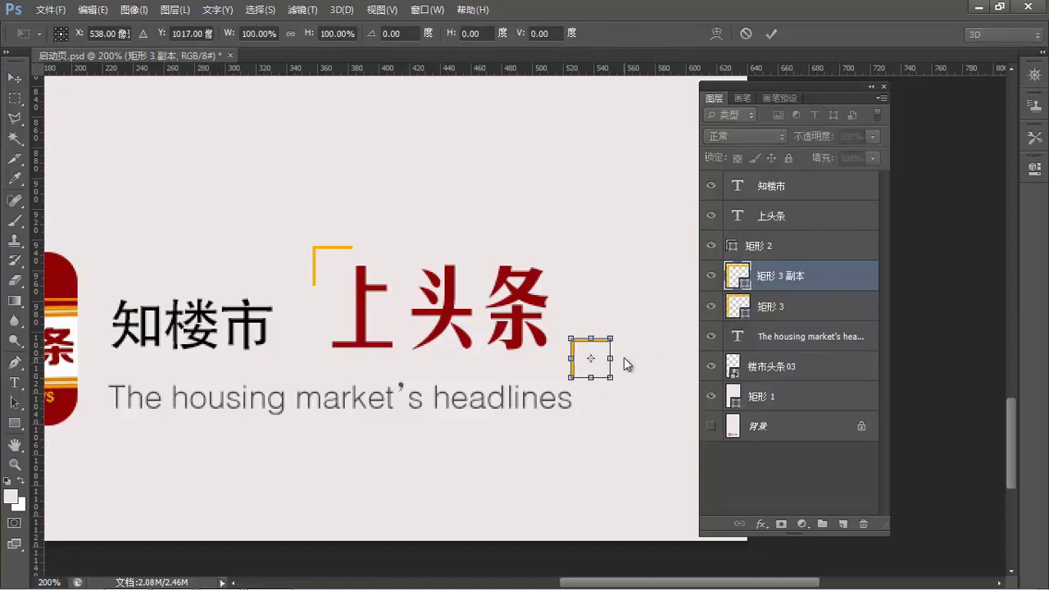
right_click(623, 357)
right_click(587, 359)
left_click(644, 331)
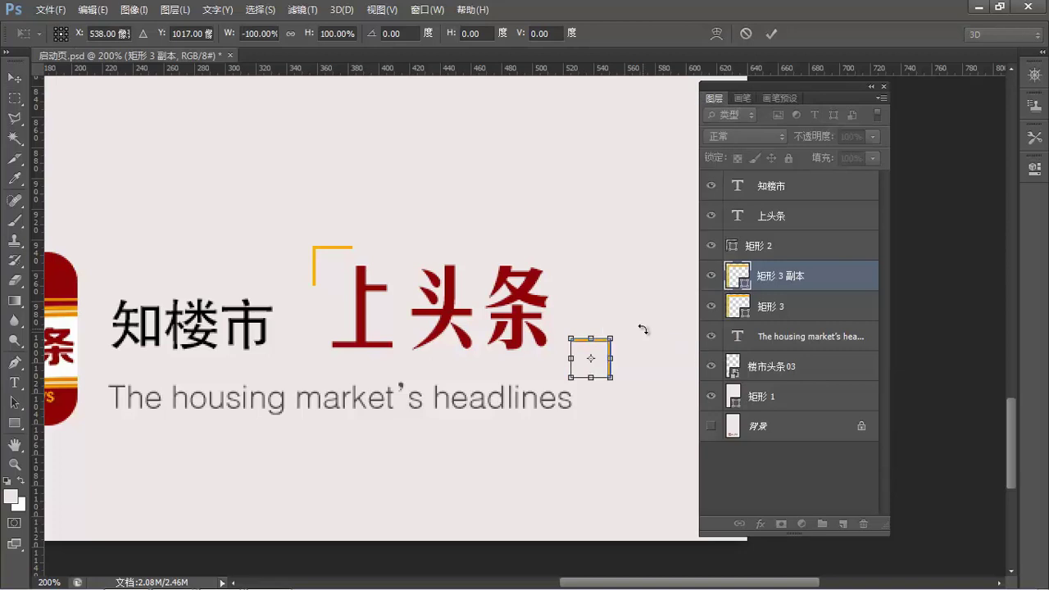
right_click(594, 366)
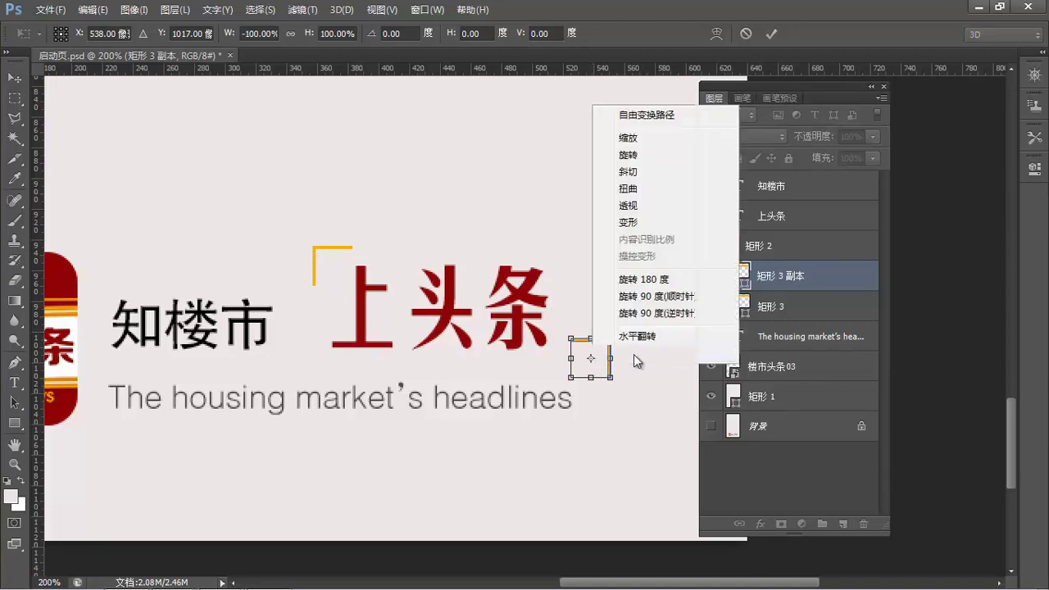
left_click(633, 354)
key("Return")
Move the flipped bracket copy to the lower-right corner of 上头条, in line with the end of the English tagline
left_click_drag(598, 358, 561, 380)
key("Tab")
left_click_drag(688, 366, 627, 395)
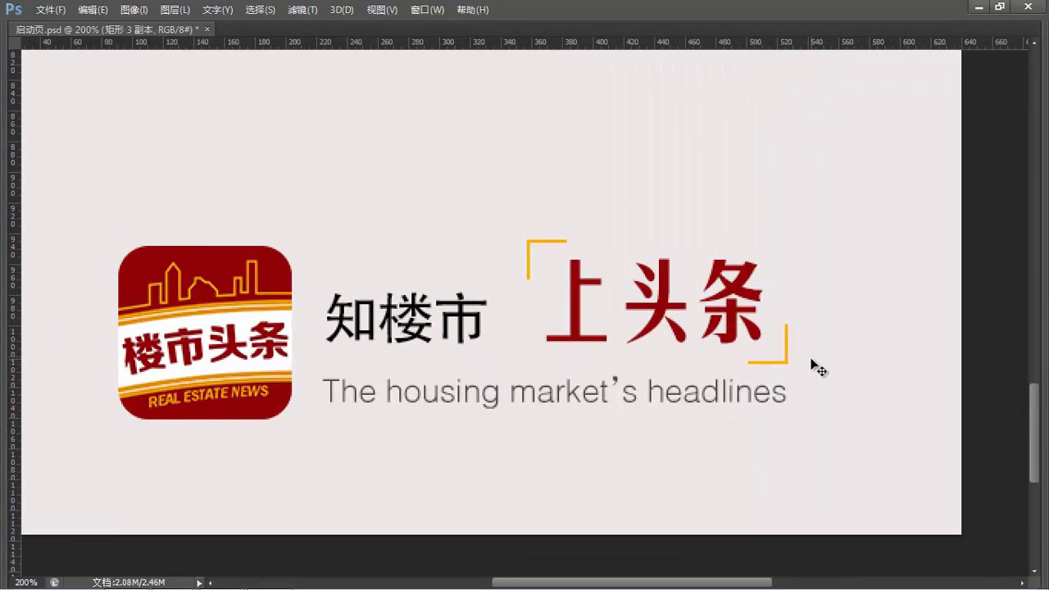
key("Left")
scroll(528, 250, "up", 2)
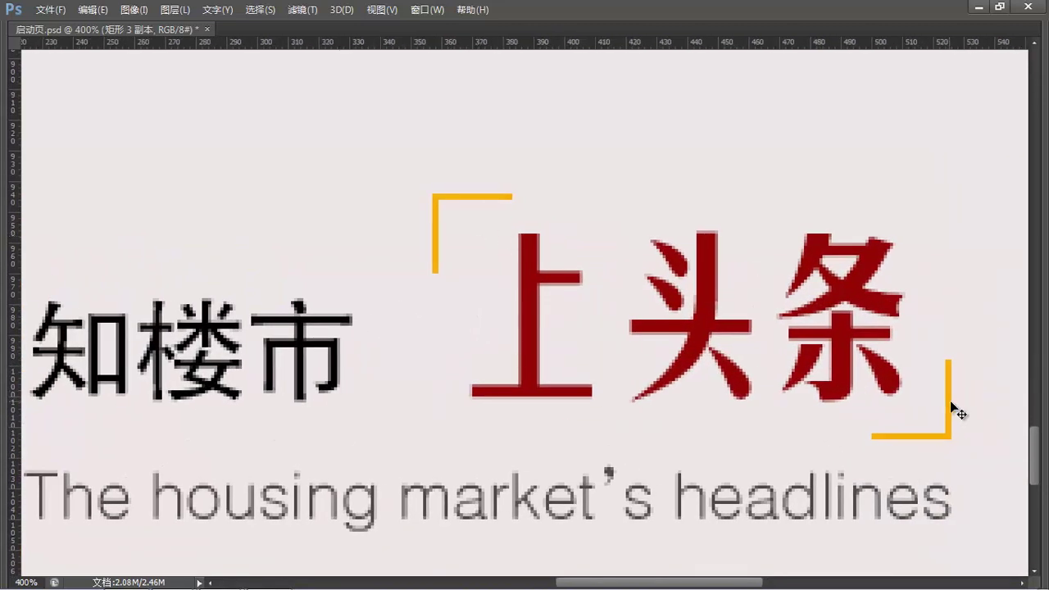
Fine-tune the flipped bracket's position just outside 条, leaving about 10 pixels of space beside and below the character
left_click_drag(949, 422, 911, 388)
scroll(701, 380, "down", 1)
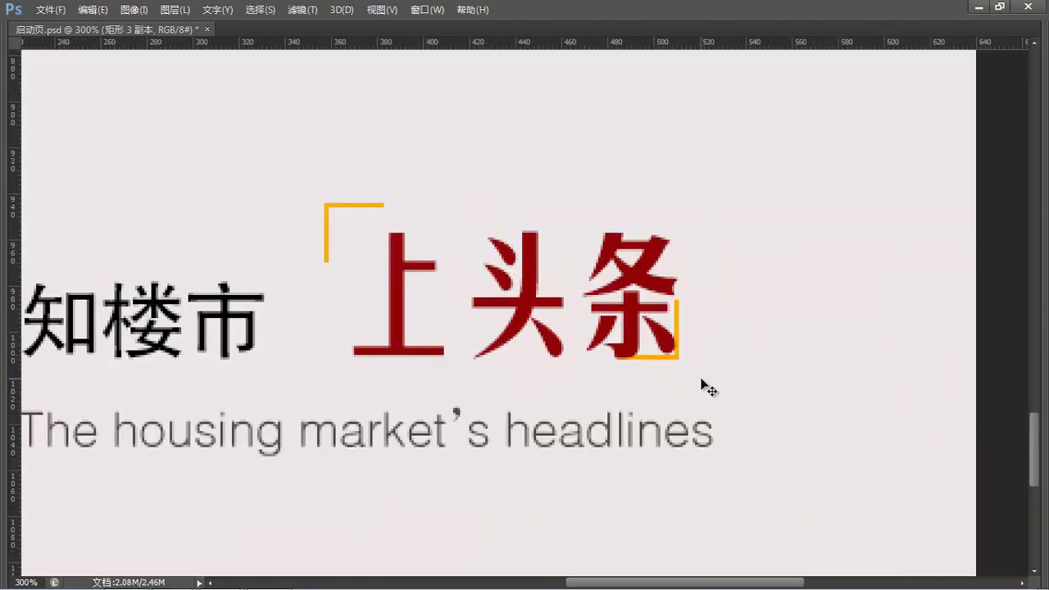
key("Down")
key("Down")
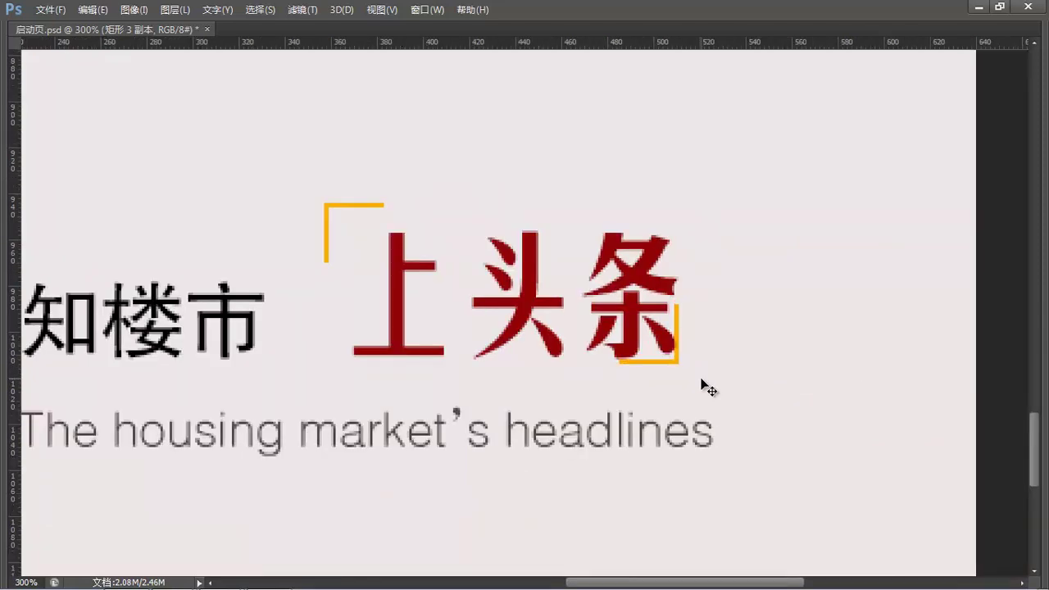
key("Right")
key("shift+Right")
key("Right")
key("Right")
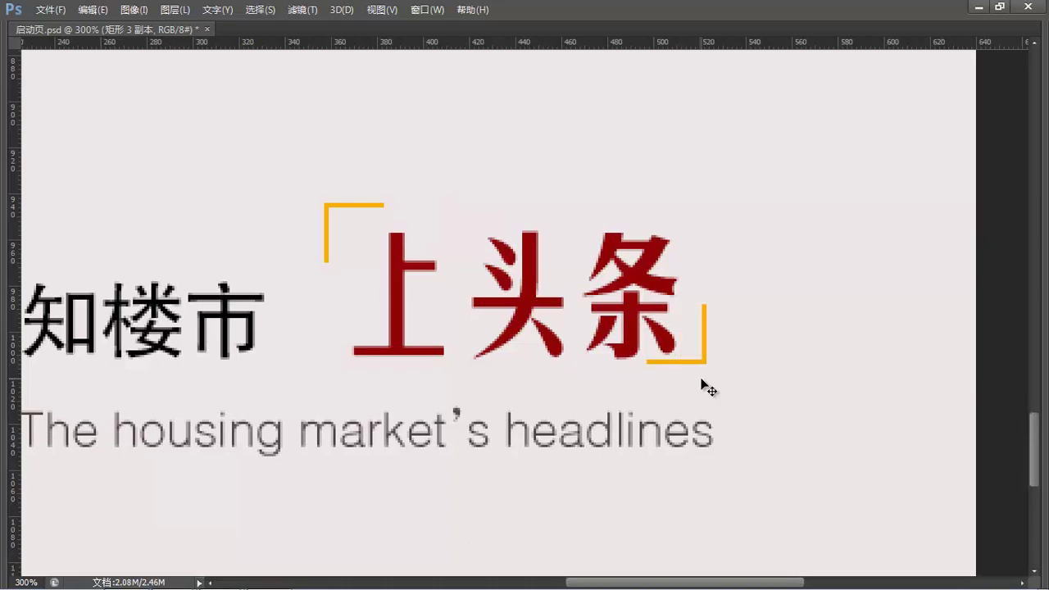
key("Right")
key("shift+Down")
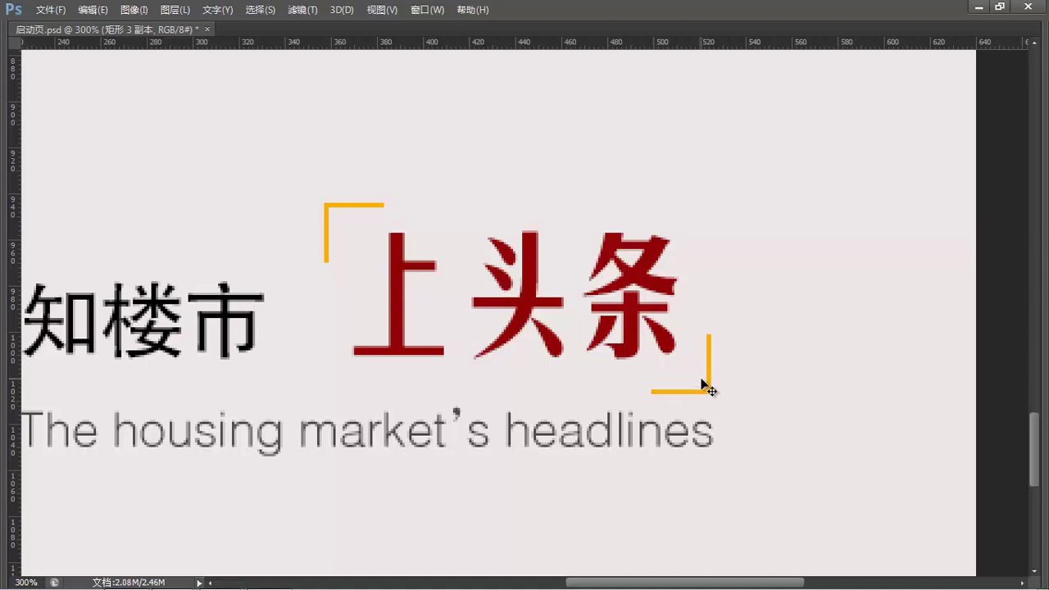
Nudge the original 矩形 3 bracket slightly up and left to balance the spacing around 上头条
left_click_drag(702, 377, 840, 374)
left_click_drag(507, 197, 529, 288)
key("Left")
key("shift+Up")
key("shift+Up")
key("shift+Up")
key("shift+Down")
key("Up")
key("Up")
key("Up")
key("Up")
key("Up")
key("Up")
key("shift+Up")
key("Up")
key("Up")
key("shift+Left")
key("Left")
key("Left")
left_click_drag(638, 300, 510, 289)
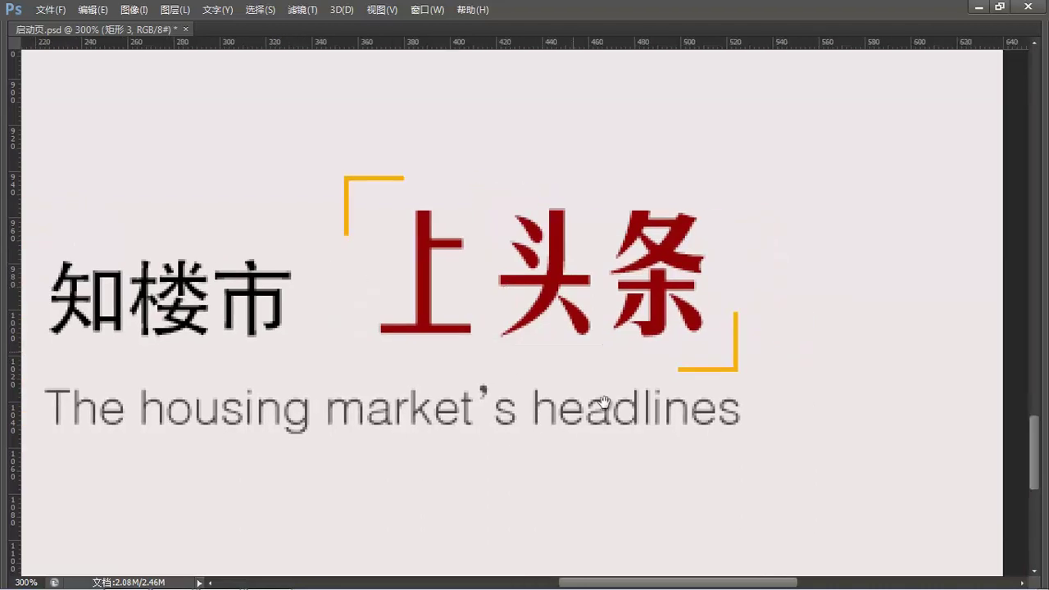
Enlarge the 知楼市 text slightly up and to the right, toward the first corner bracket
left_click_drag(606, 405, 681, 403)
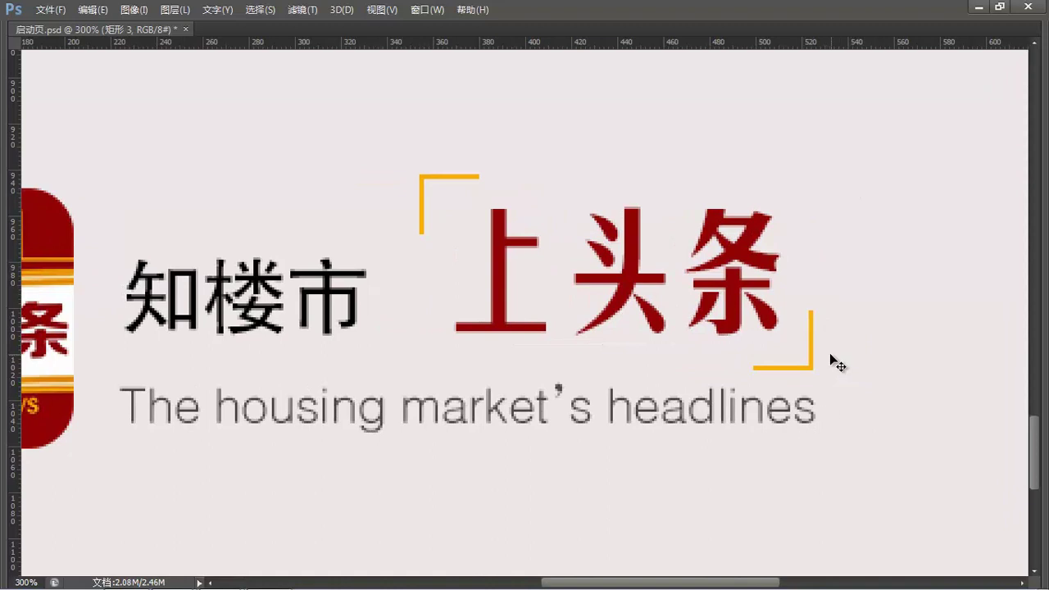
left_click_drag(795, 385, 796, 385)
scroll(797, 385, "left", 2)
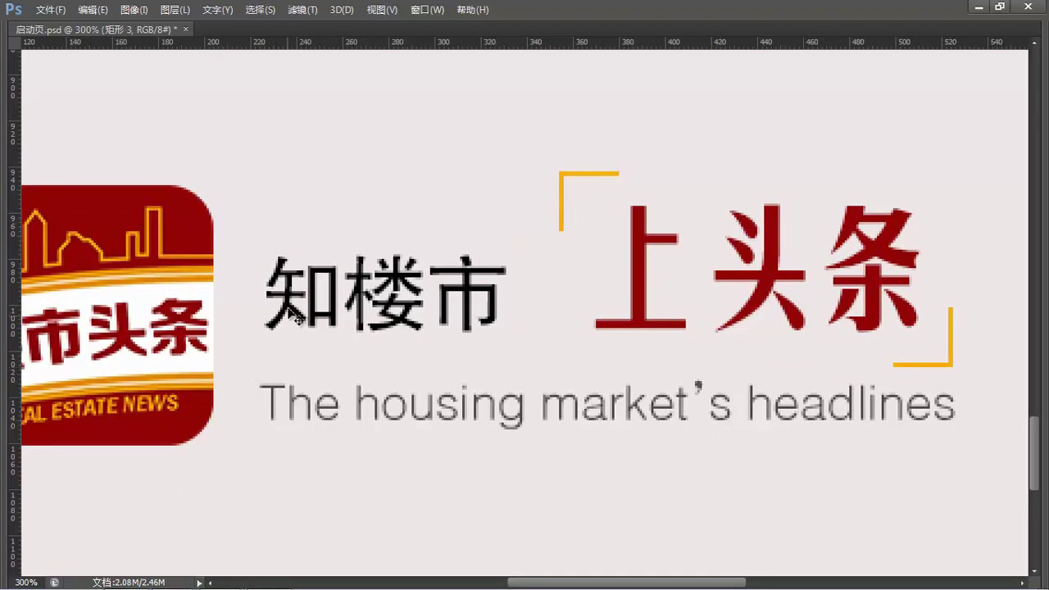
left_click_drag(606, 334, 599, 360)
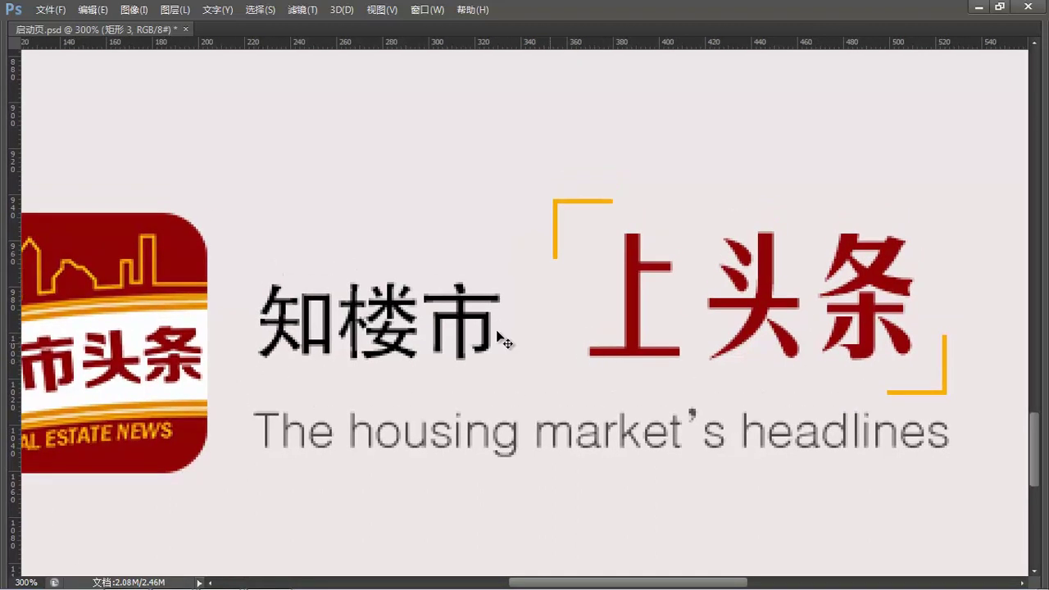
left_click(498, 307)
key("ctrl+t")
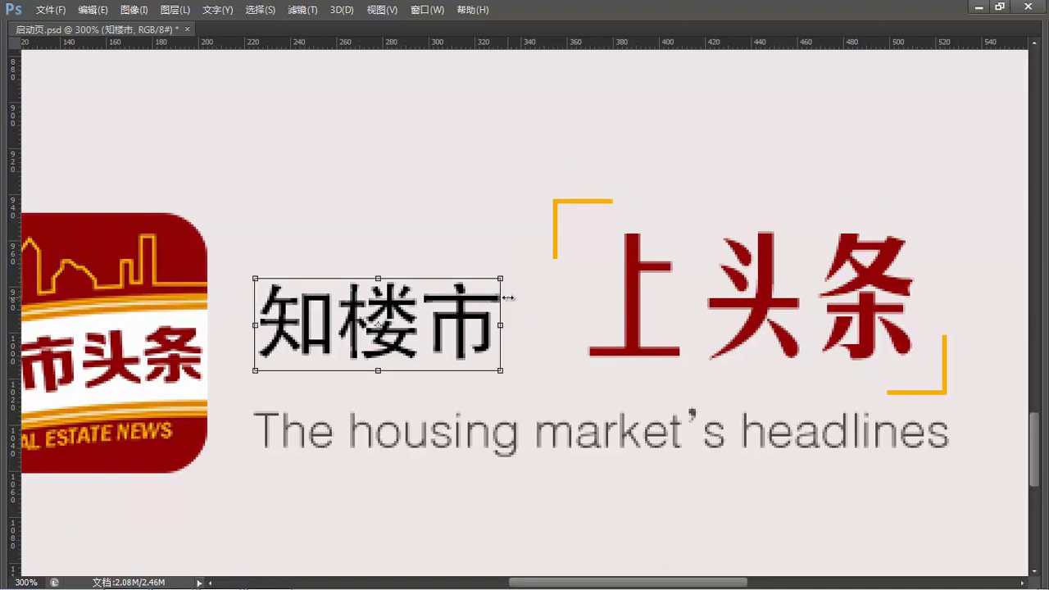
left_click_drag(501, 279, 517, 273)
key("Return")
key("ctrl+1")
left_click_drag(590, 323, 563, 347)
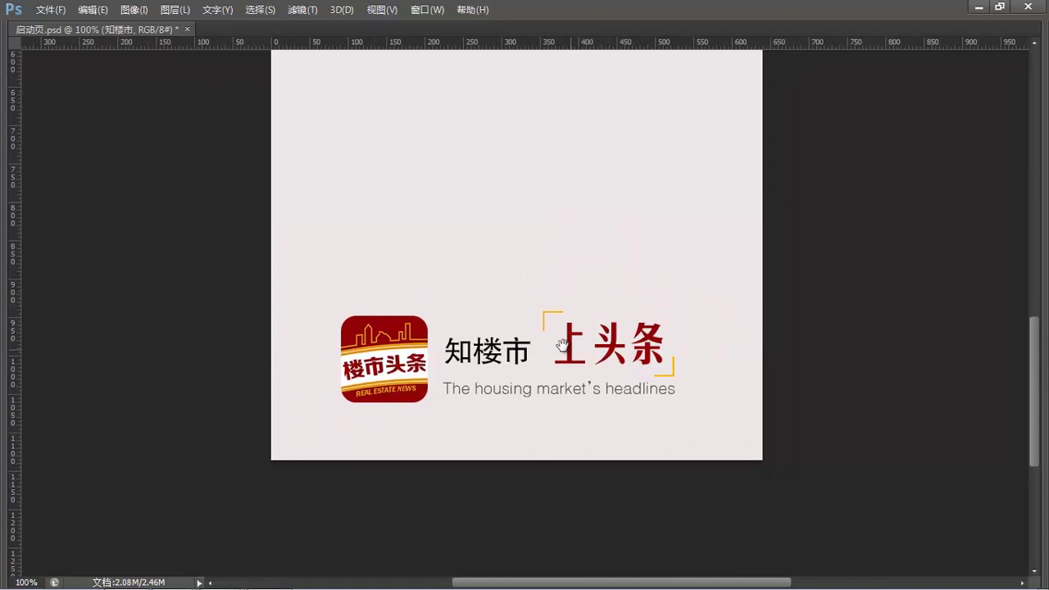
left_click(583, 386)
double_click(600, 390)
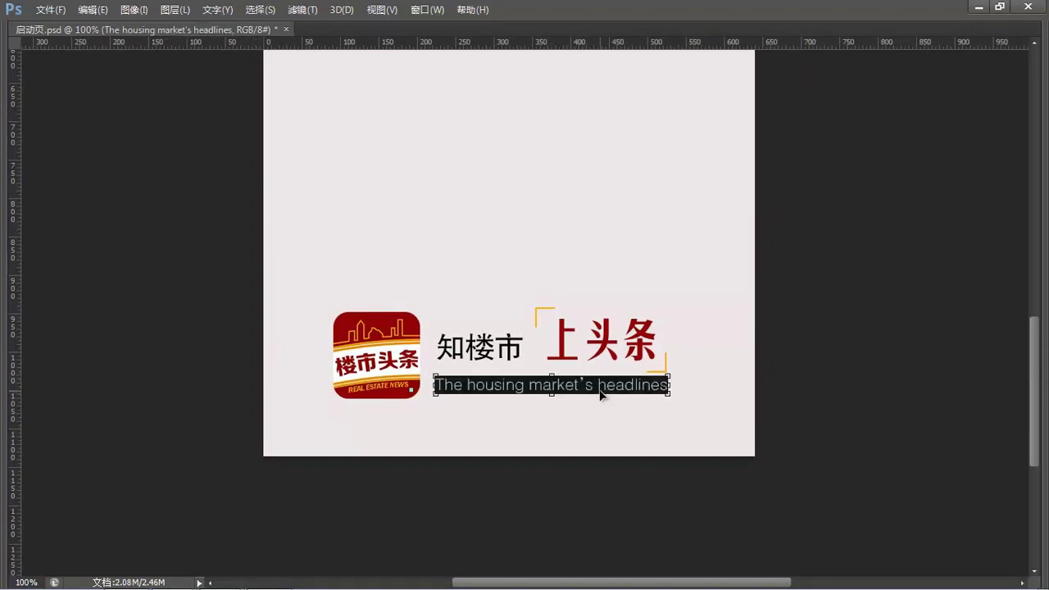
key("alt+Left")
key("alt+Left")
key("alt+Left")
key("alt+Left")
key("alt+Left")
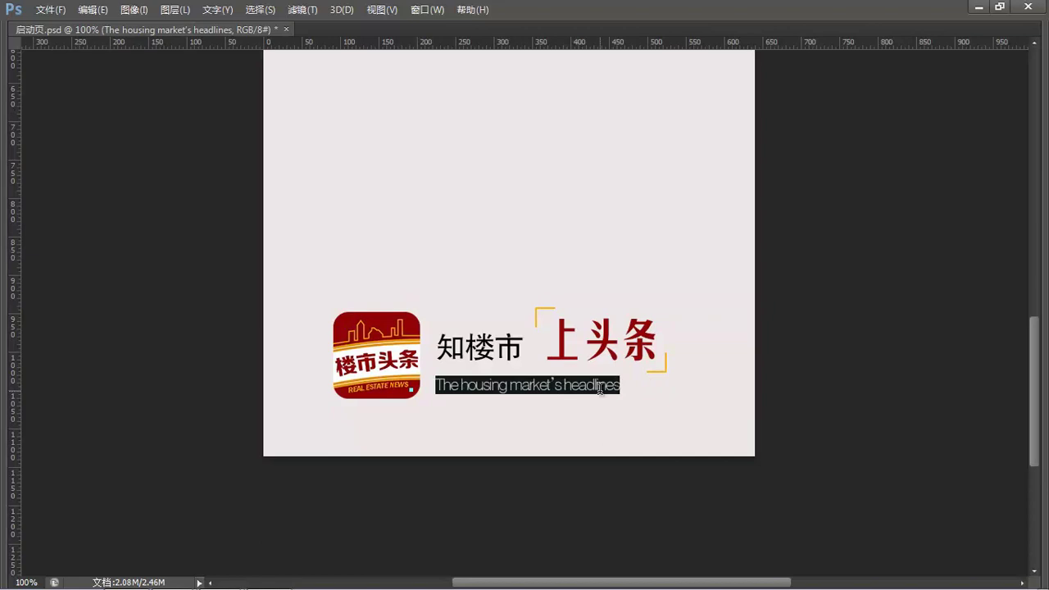
key("Escape")
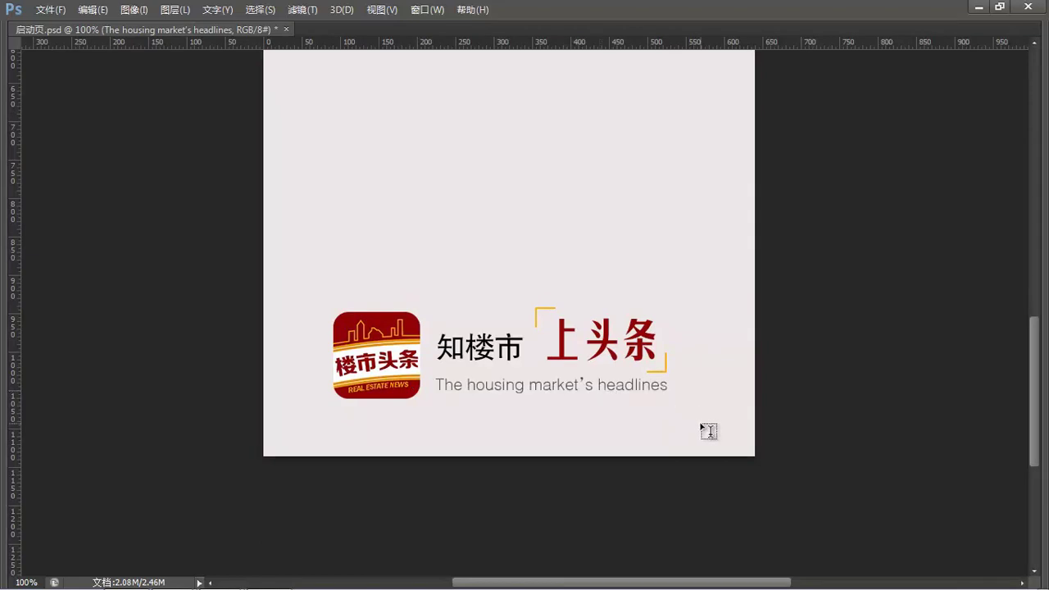
Set the tracking of the whole tagline The housing market’s headlines to -40
left_click(590, 384, "ctrl")
left_click(590, 385, "ctrl")
left_click_drag(571, 413, 636, 403)
left_click(551, 386)
key("ctrl+a")
key("ctrl+t")
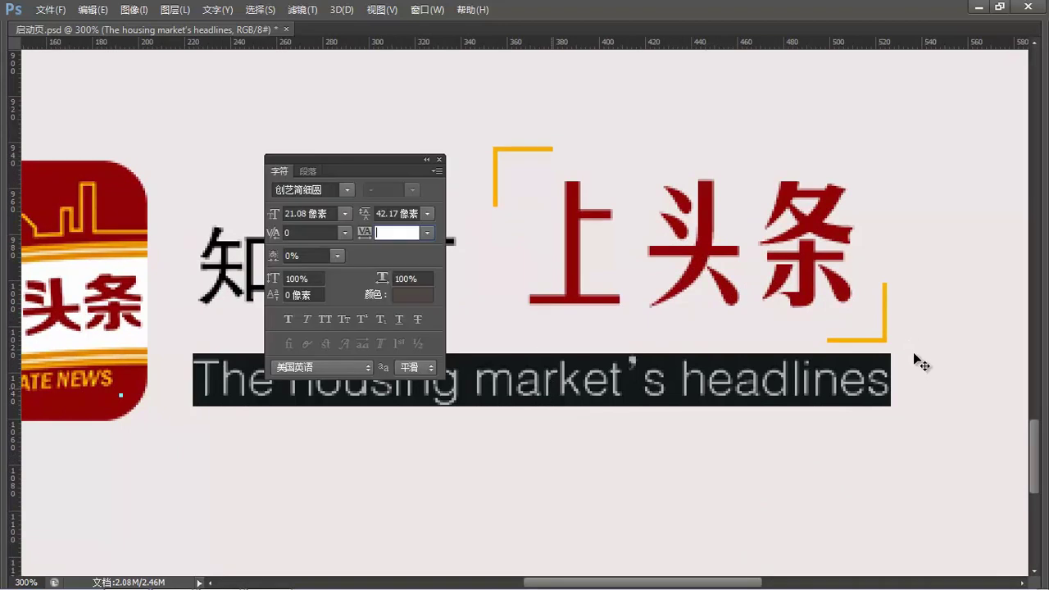
left_click(426, 234)
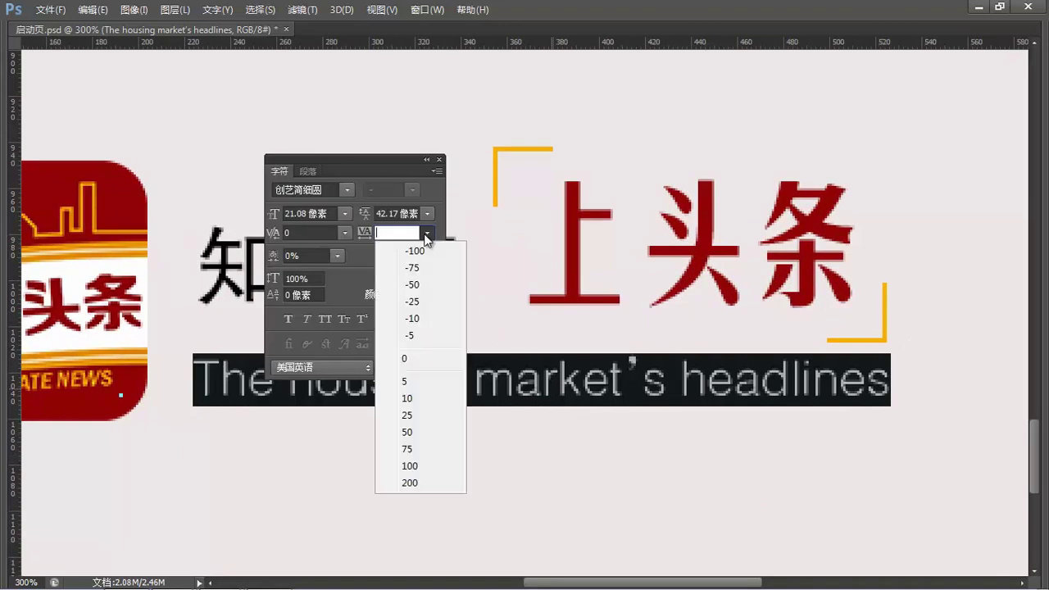
left_click(417, 360)
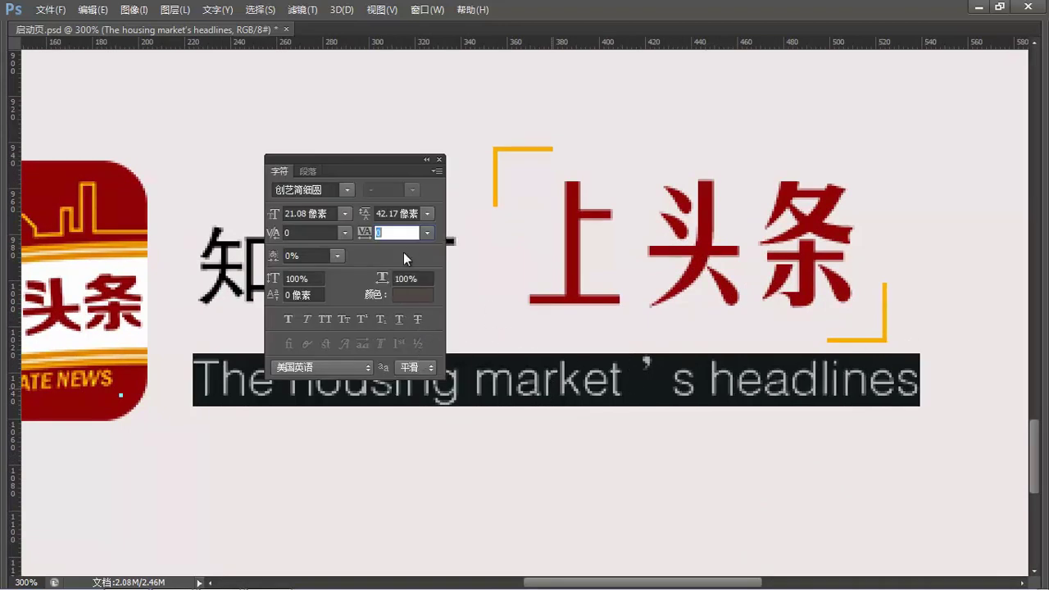
type("-40")
key("Return")
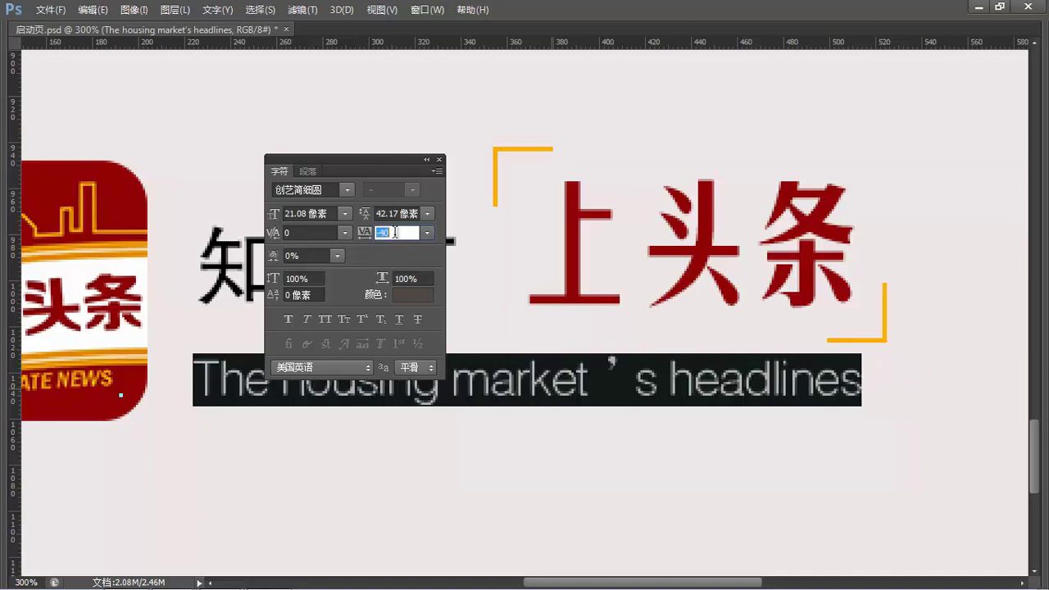
Tighten the character spacing around the apostrophe in market’s and commit the text edit
left_click(574, 401)
left_click(587, 374)
left_click_drag(587, 374, 624, 377)
key("ctrl+alt+Left")
key("ctrl+alt+Left")
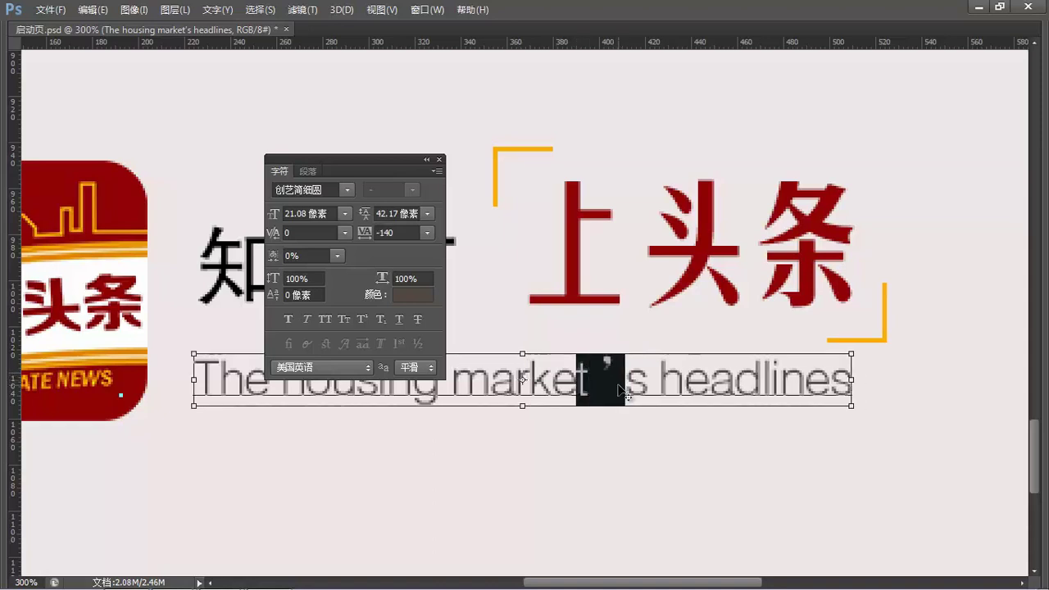
left_click(618, 382)
key("ctrl+Return")
Scale the tagline up to about 22.55 px so it ends level with the lower bracket, then close the character settings
key("ctrl+t")
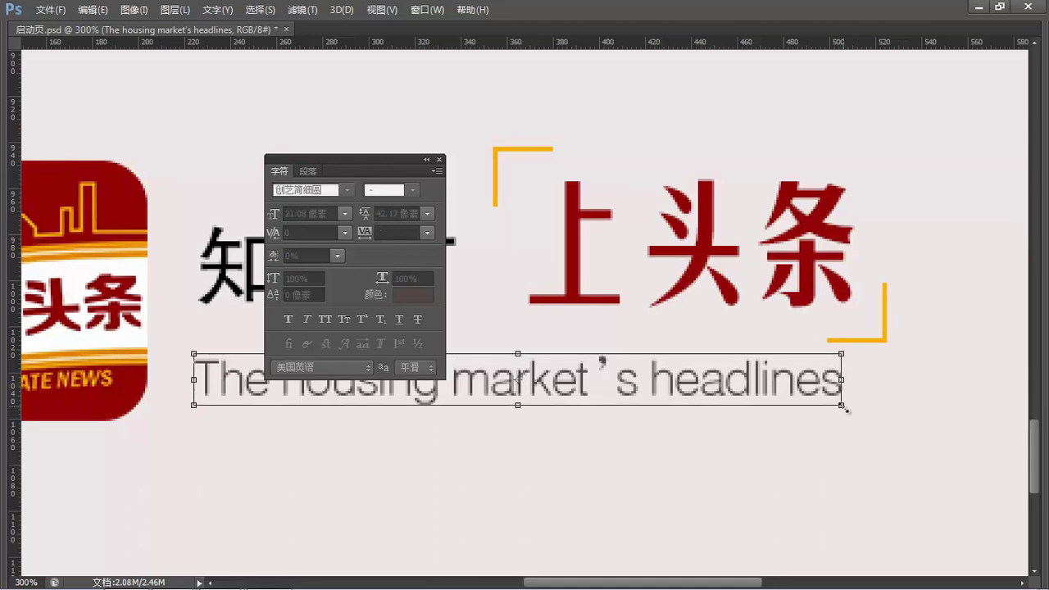
left_click_drag(844, 407, 889, 411)
key("Return")
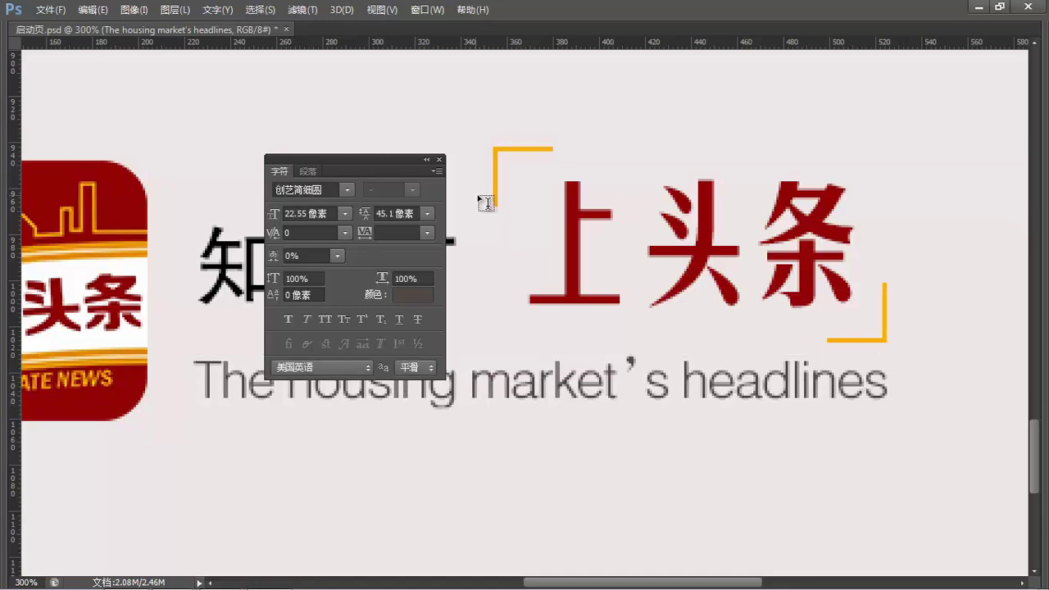
left_click(439, 159)
Examine the whole splash page and the bottom branding at several zoom levels
left_click_drag(468, 277, 593, 288)
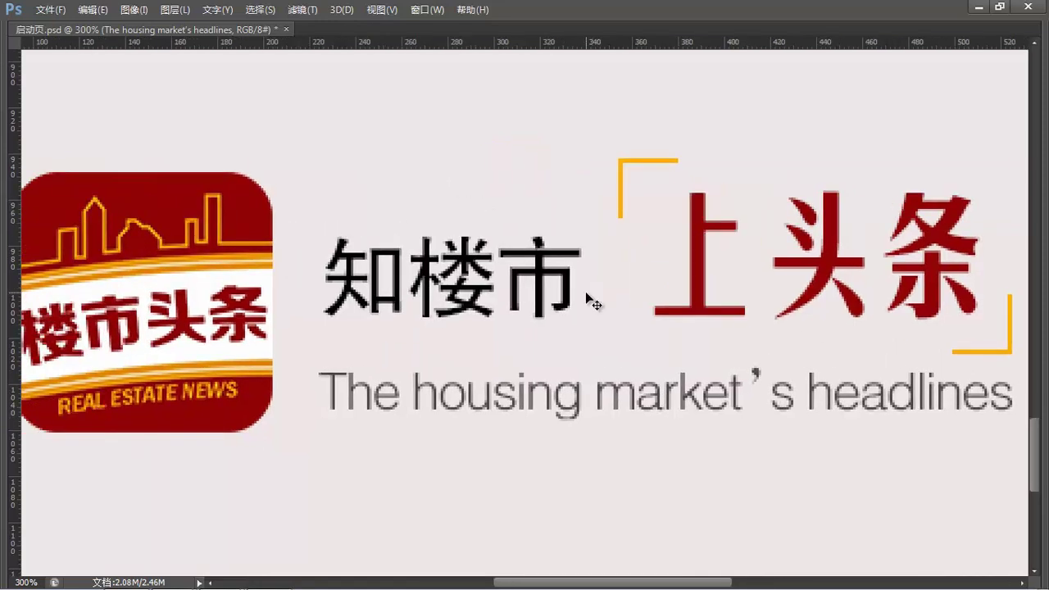
key("ctrl+0")
key("ctrl+plus")
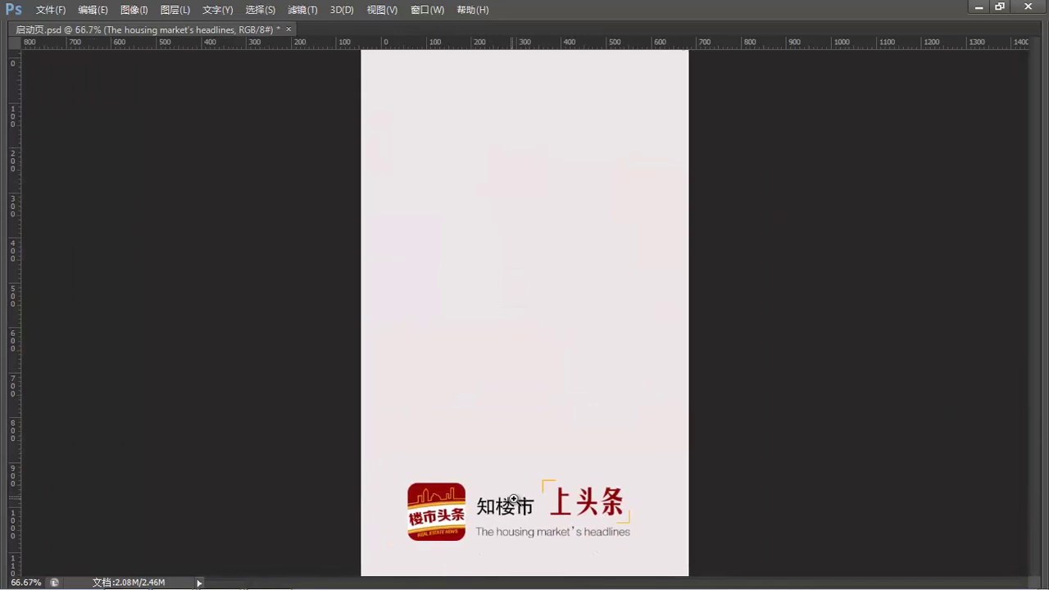
key("ctrl+plus")
key("ctrl+plus")
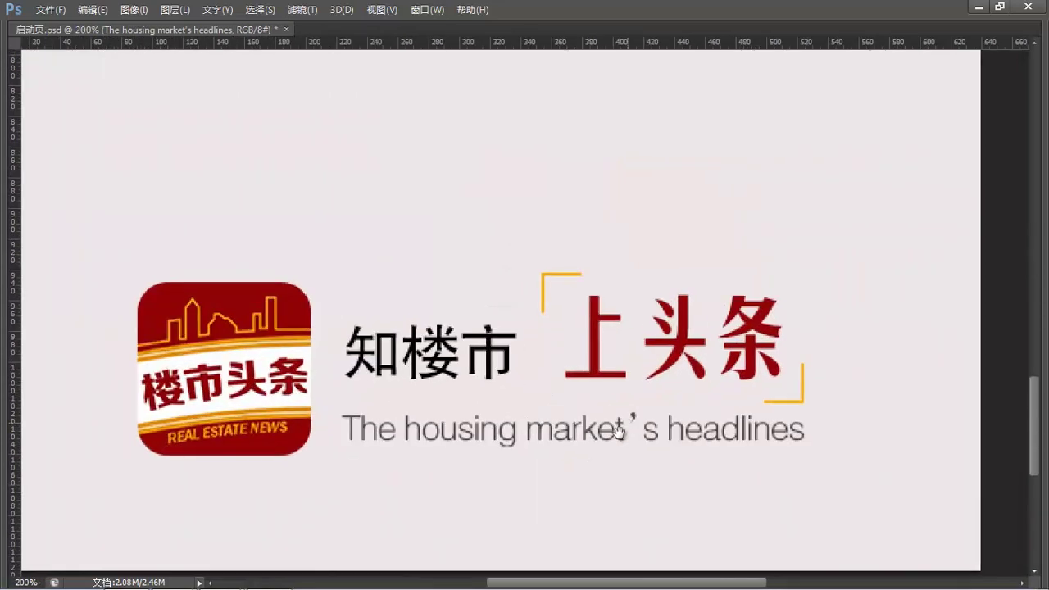
key("v")
key("ctrl+minus")
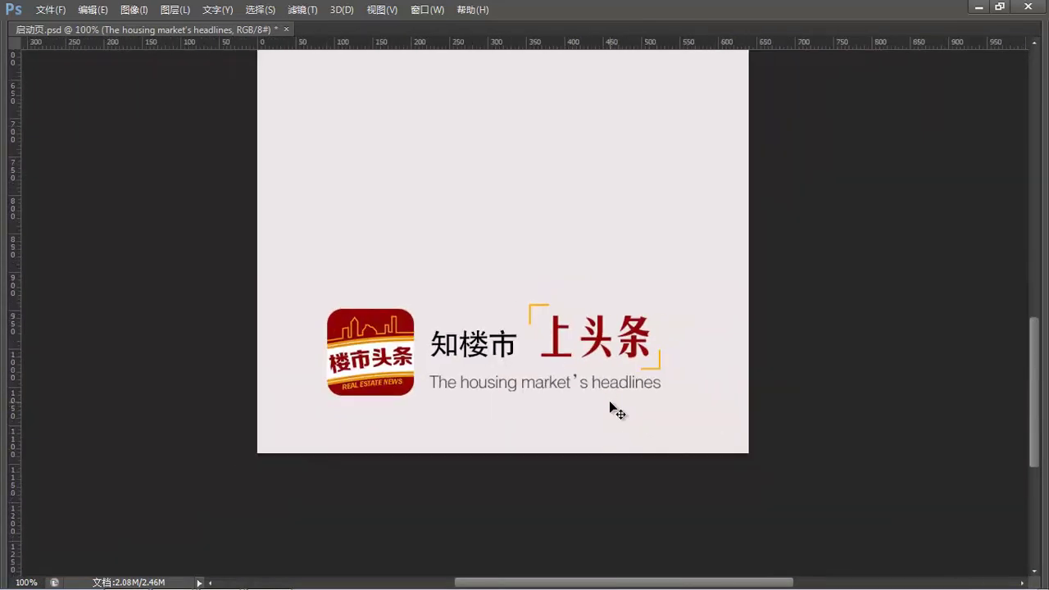
Group the layers from 楼市头条03 through 知楼市 and toggle the group's visibility to check its contents
key("F7")
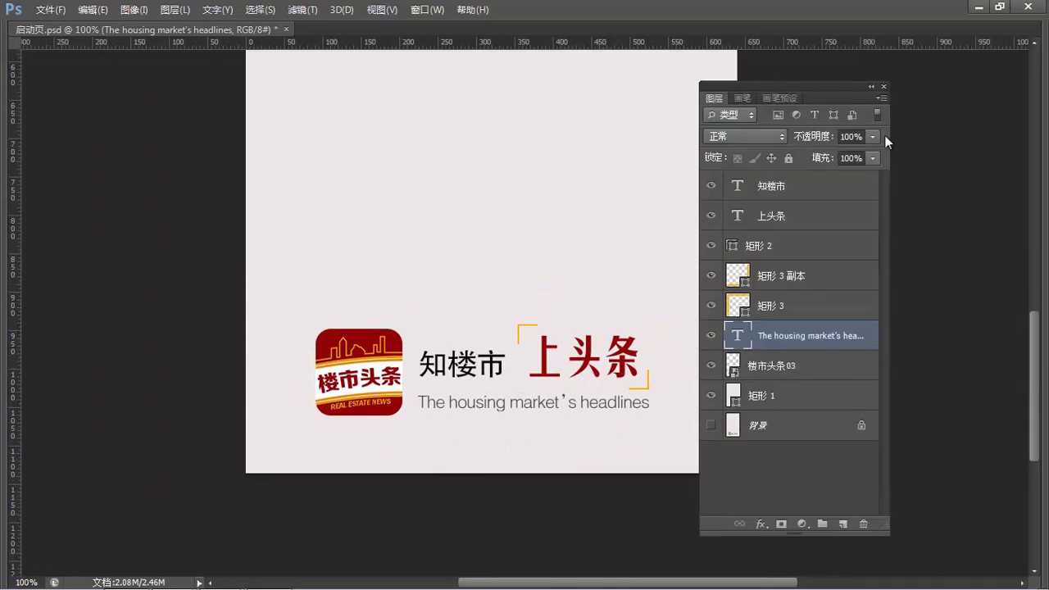
left_click_drag(847, 83, 915, 75)
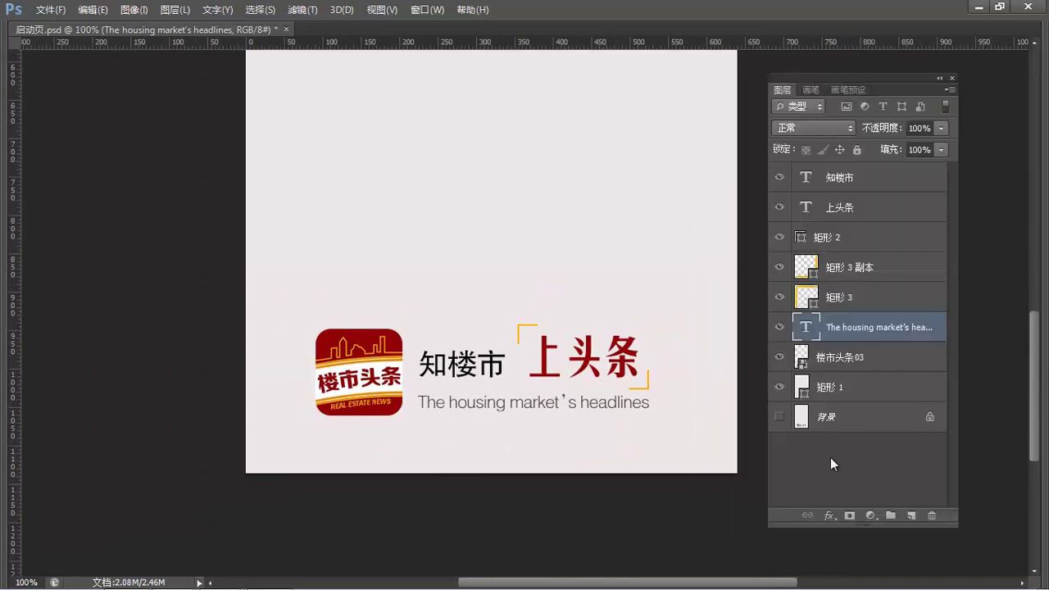
left_click(858, 371)
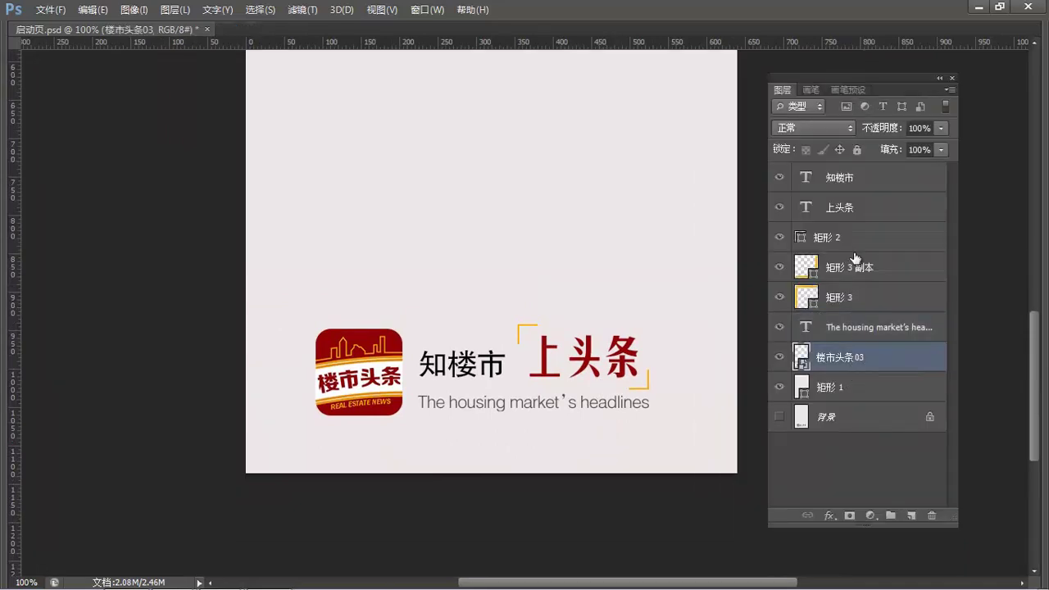
left_click(844, 180, "shift")
key("ctrl+g")
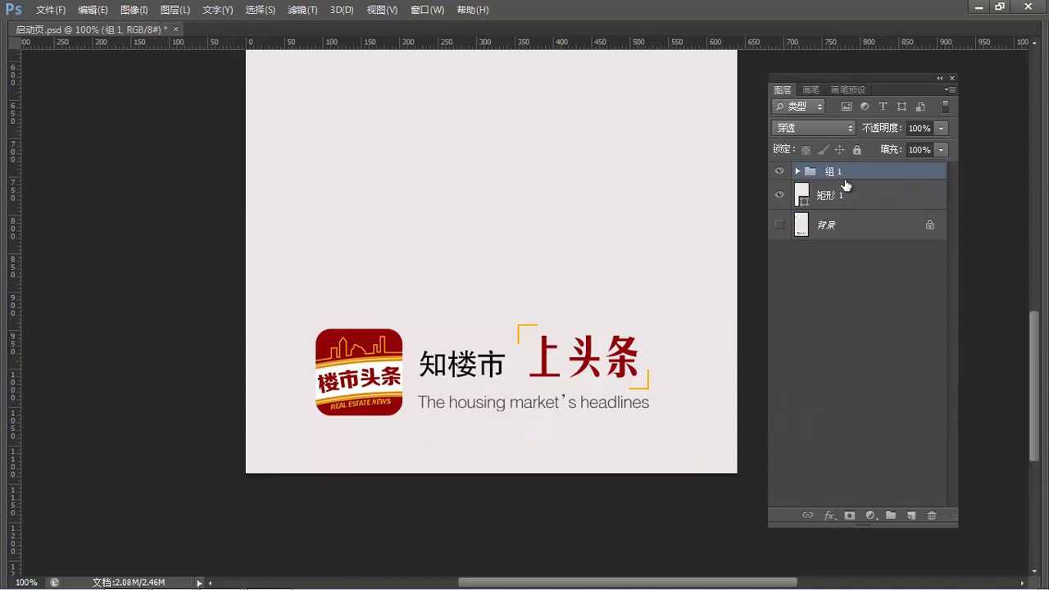
left_click(780, 172)
left_click(780, 173)
Center the branding group horizontally on the whole canvas and clear the selection
key("ctrl+a")
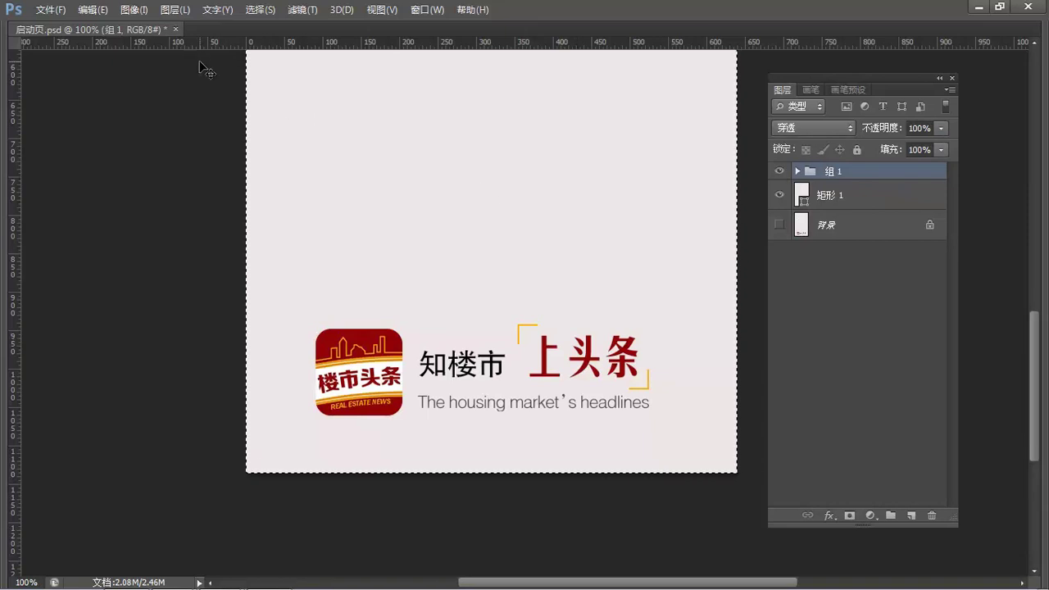
key("Tab")
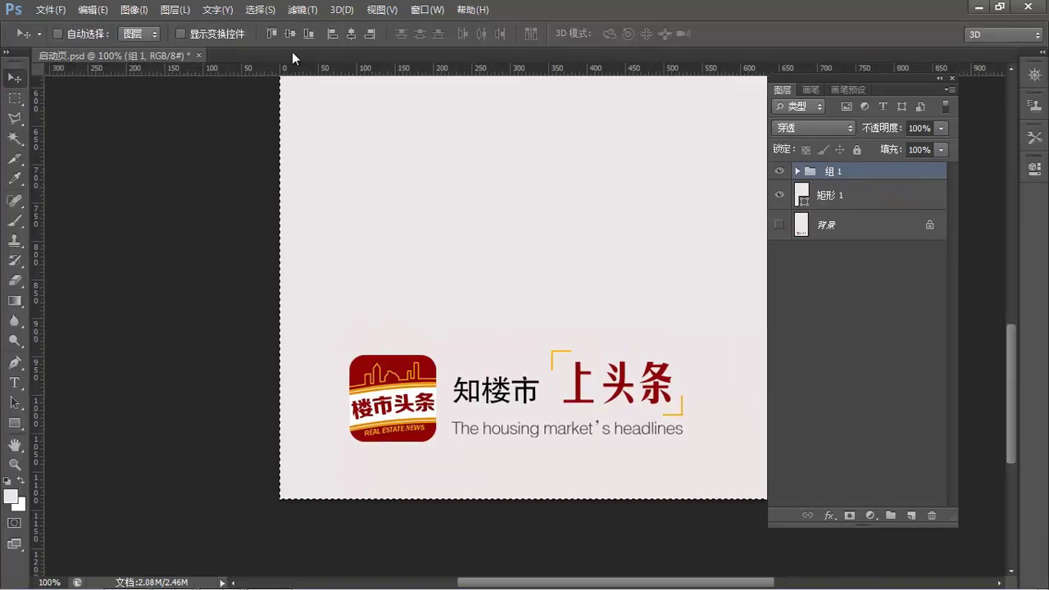
left_click(349, 34)
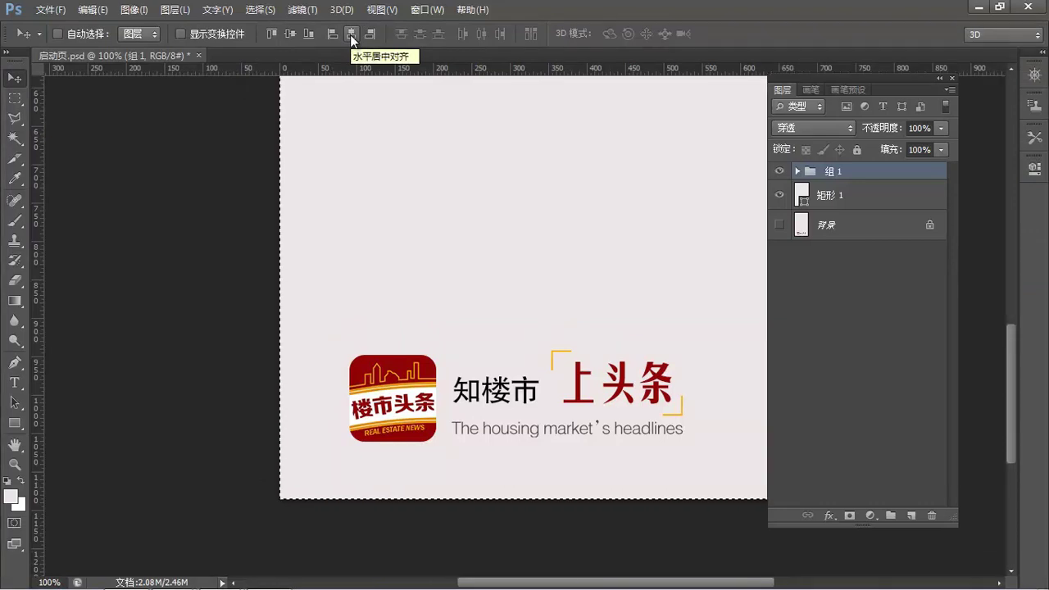
left_click(350, 35)
left_click_drag(563, 310, 493, 308)
key("ctrl+d")
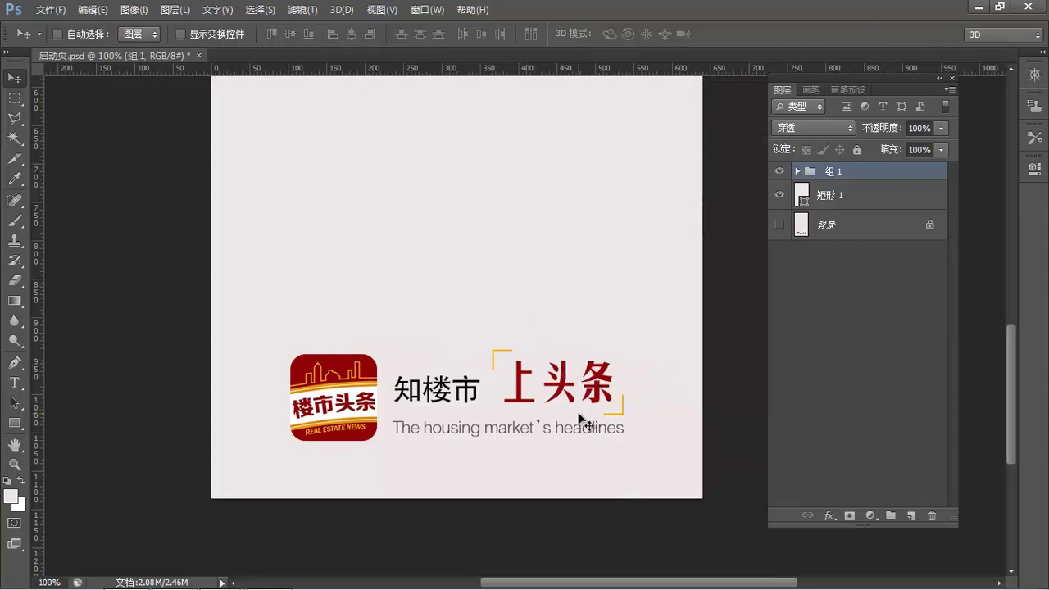
Select the 楼市头条03 logo layer inside the group and nudge it up about 5 px toward the tagline's bottom edge
key("ctrl+0")
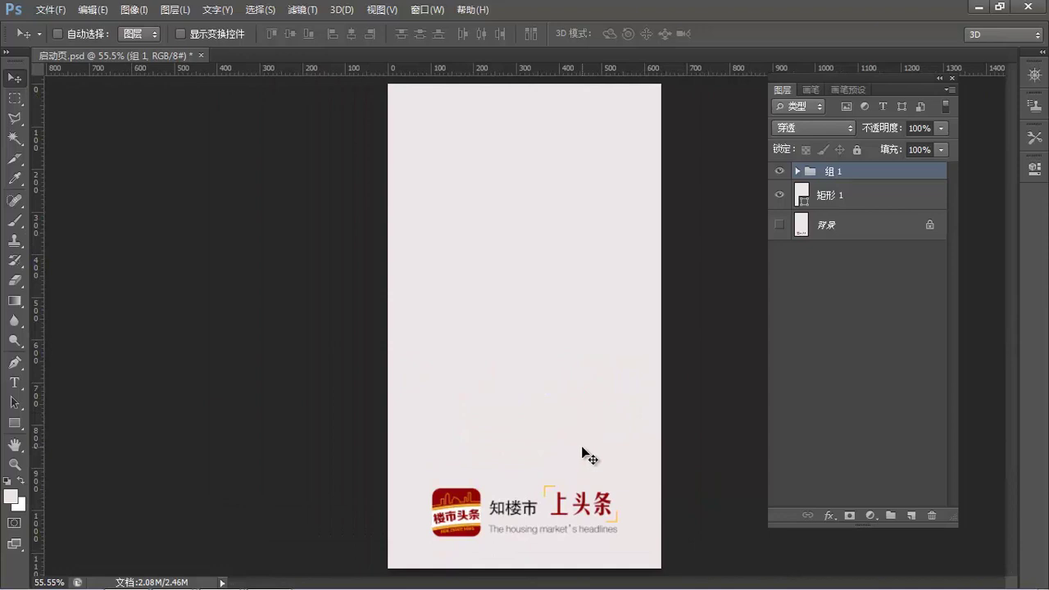
scroll(556, 503, "up", 1)
left_click_drag(515, 533, 505, 402)
key("ctrl+r")
key("ctrl+alt+0")
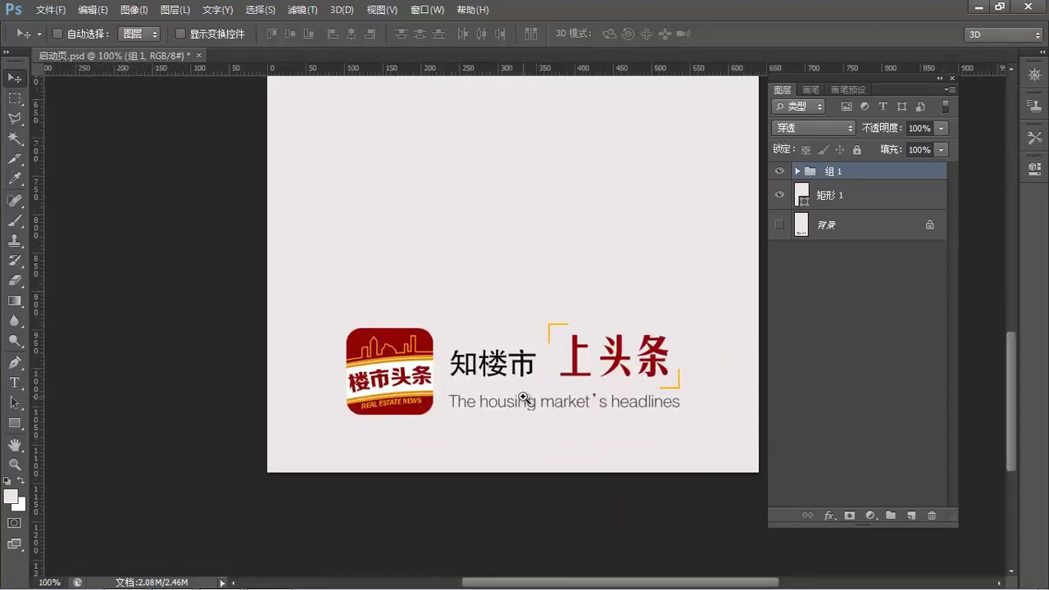
left_click(424, 399, "ctrl")
key("Up")
key("Up")
key("Up")
key("Up")
key("Up")
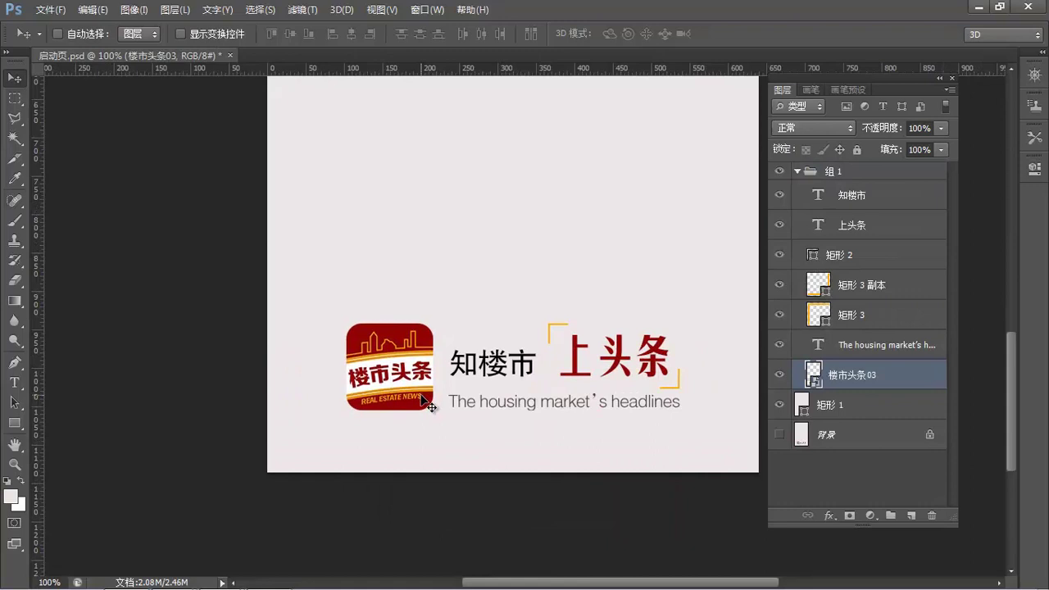
Place horizontal guides along the bottom of the tagline and the top of the logo, nudging the logo up 2 px
left_click_drag(448, 137, 467, 409)
key("Up")
key("Up")
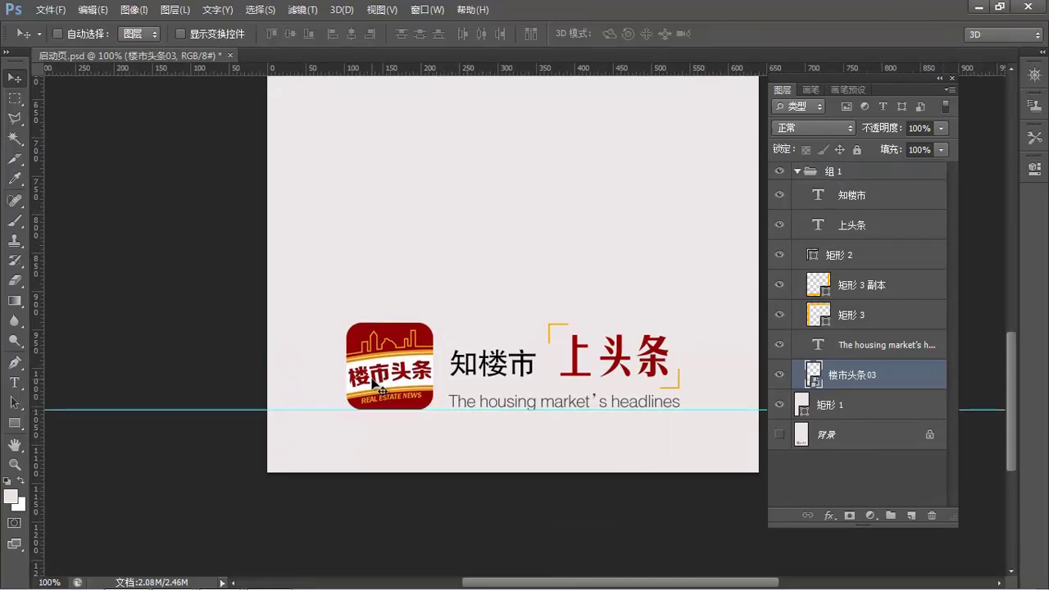
left_click_drag(517, 72, 548, 322)
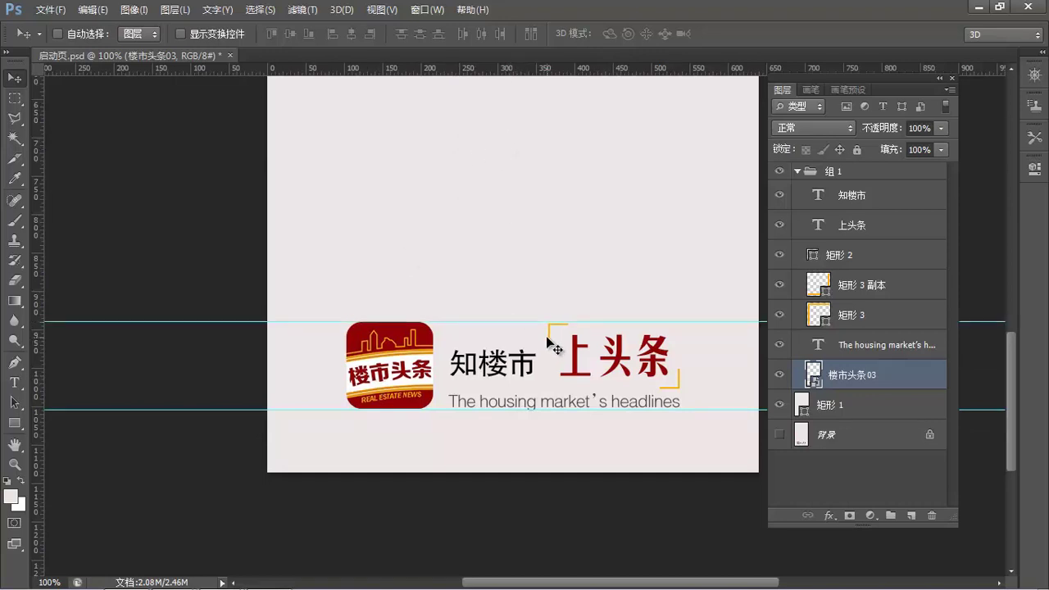
Scale the app logo proportionally to about 10.84% so its top comes down level with the upper bracket
scroll(387, 377, "up", 1)
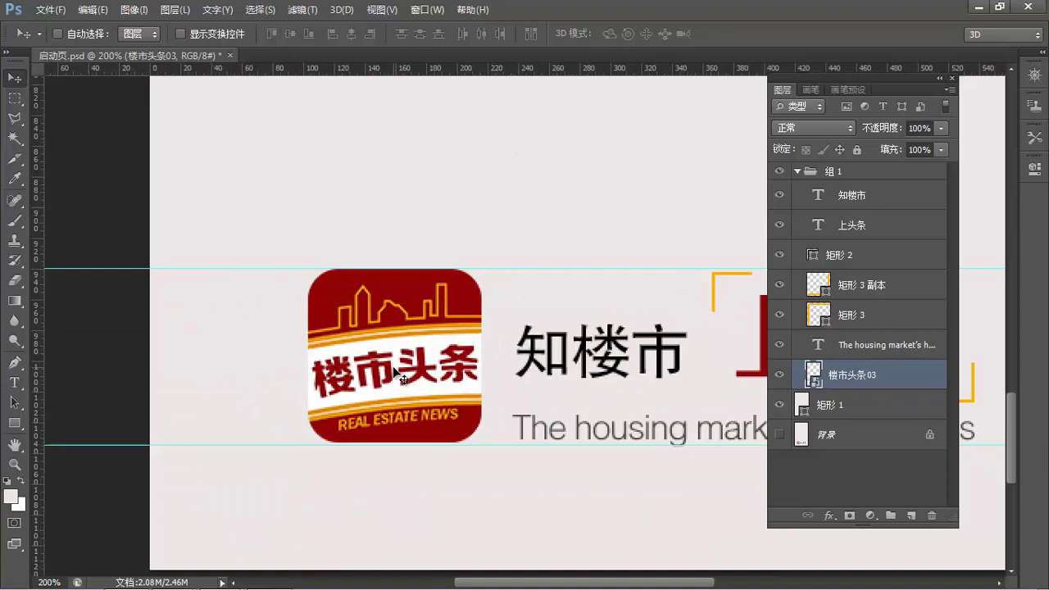
key("ctrl+t")
left_click_drag(308, 266, 313, 268)
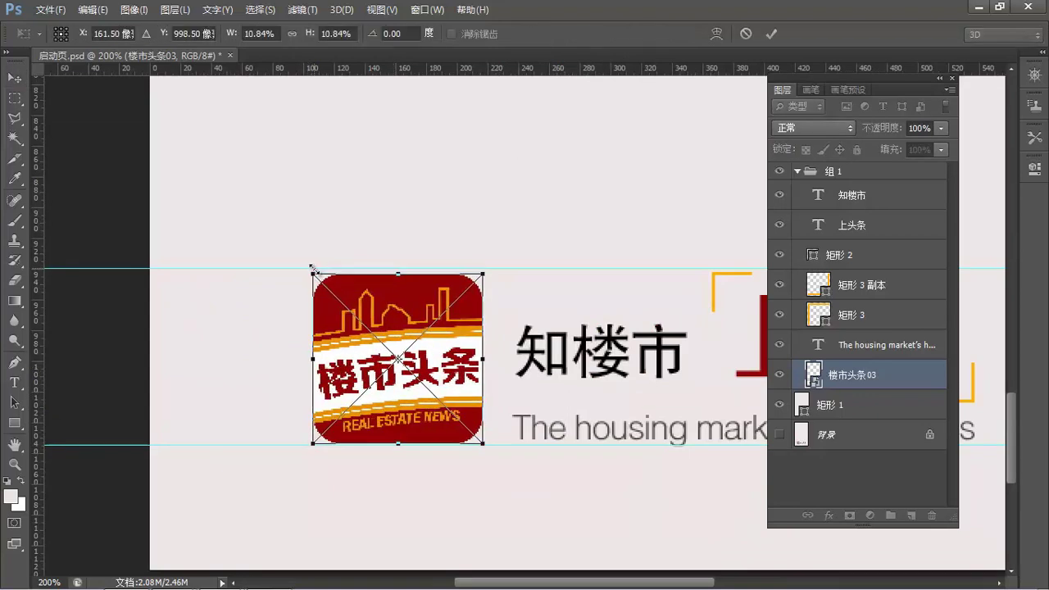
key("Return")
Lower the upper guide to the top edge of the logo and bracket, then hide the guides
left_click_drag(595, 270, 594, 273)
left_click_drag(536, 362, 431, 325)
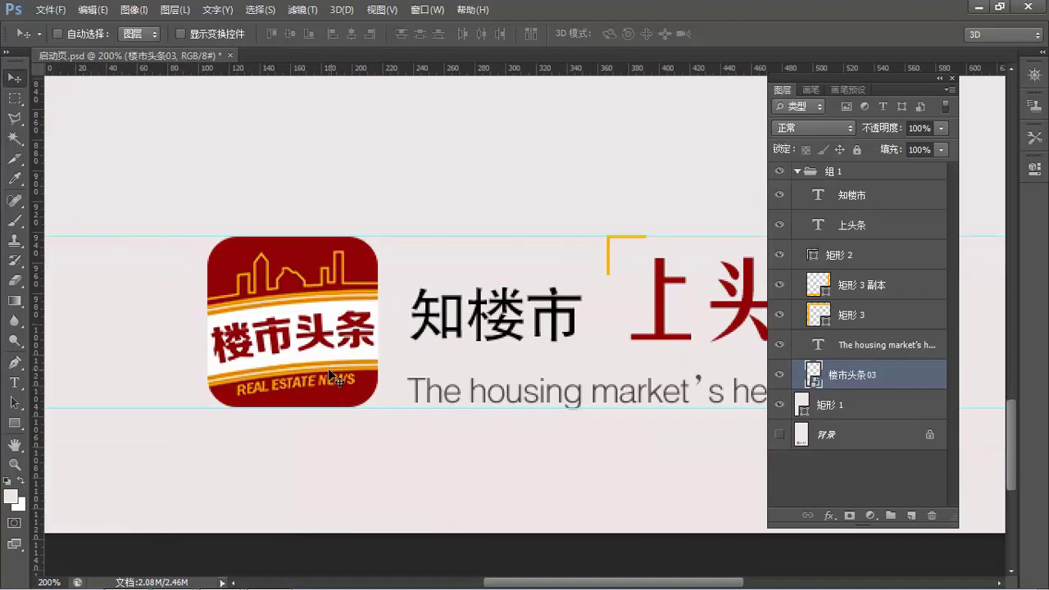
key("ctrl+h")
left_click_drag(524, 352, 403, 356)
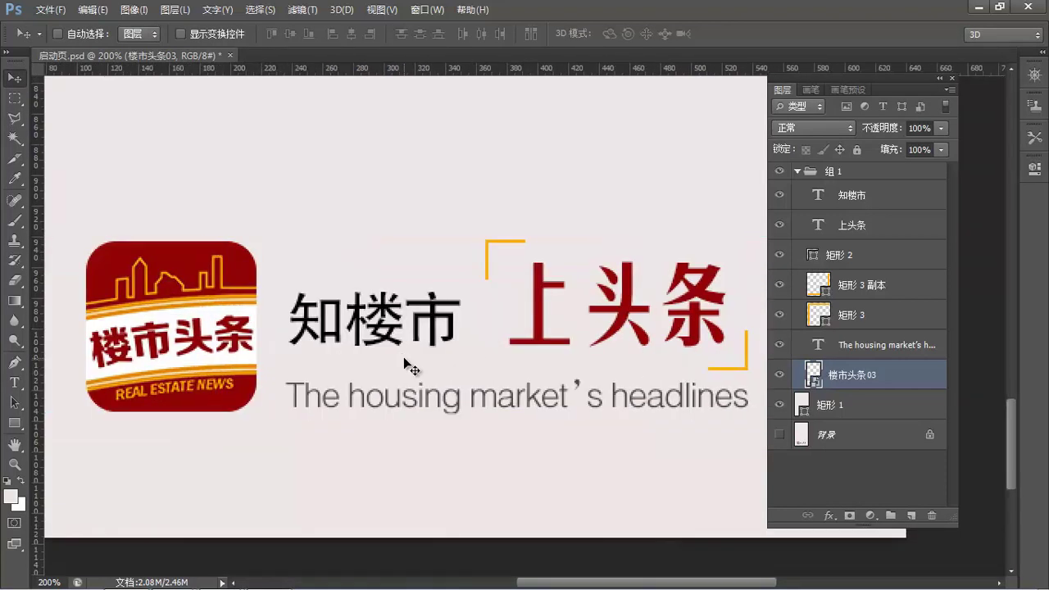
key("ctrl+minus")
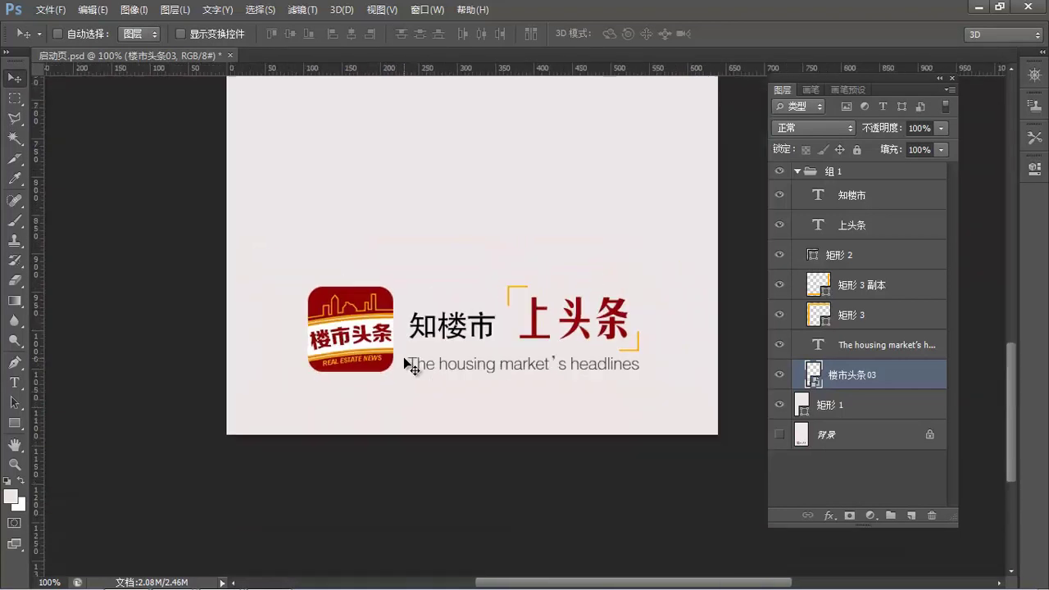
Collapse group 组 1, center it horizontally on the canvas again, clear the selection and save the document
left_click(844, 172)
left_click(797, 172)
key("ctrl+a")
left_click(351, 35)
key("ctrl+d")
key("ctrl+s")
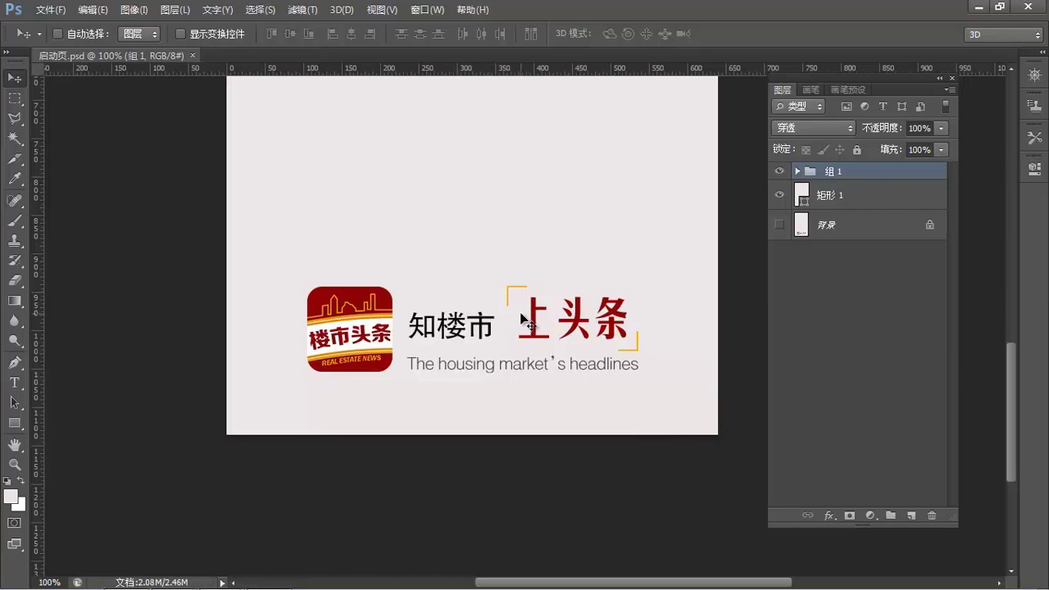
left_click_drag(569, 265, 547, 299)
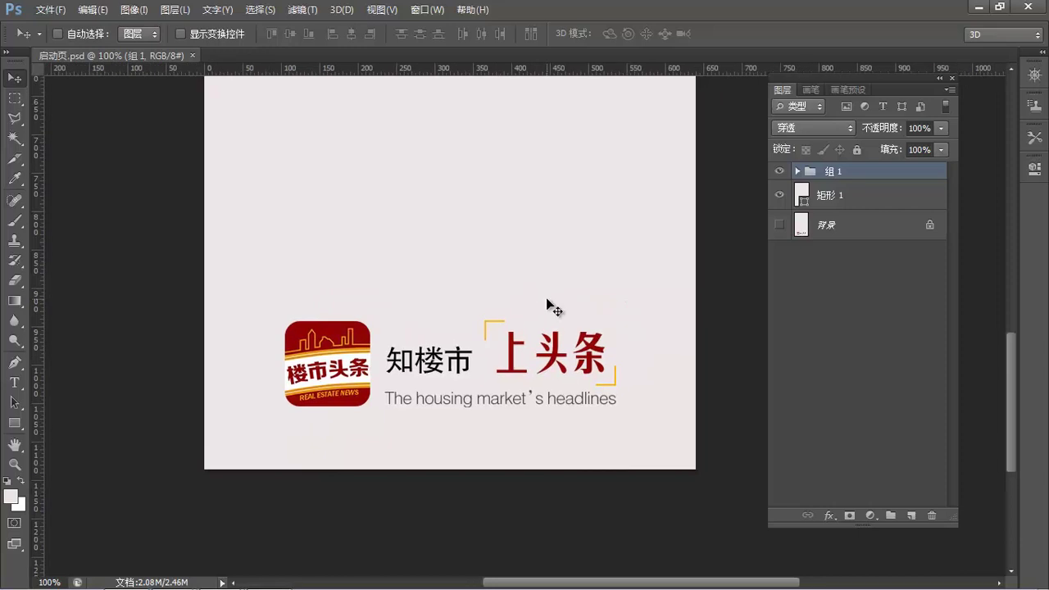
key("ctrl+minus")
key("ctrl+minus")
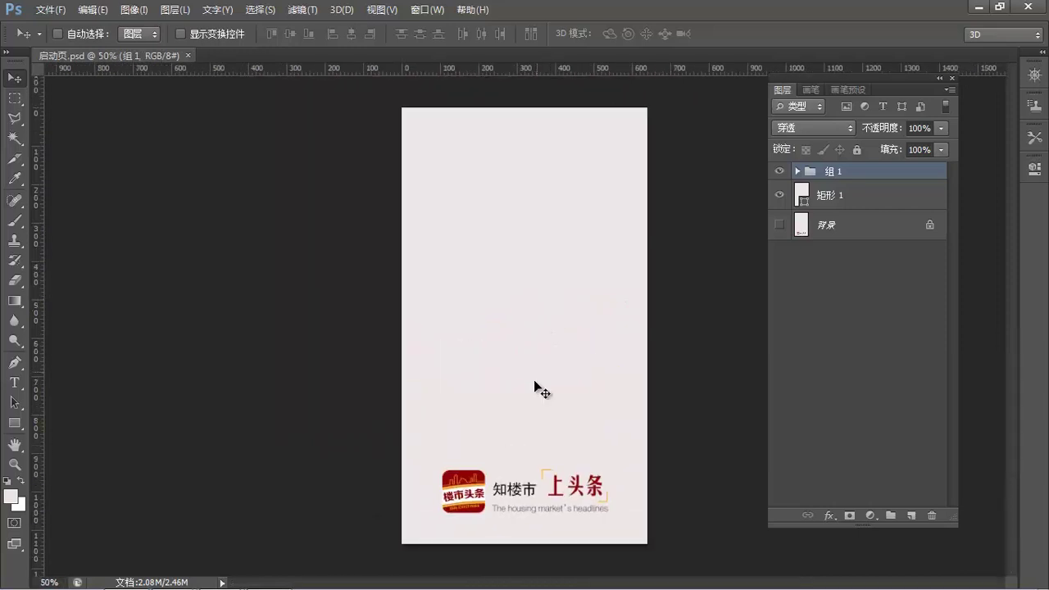